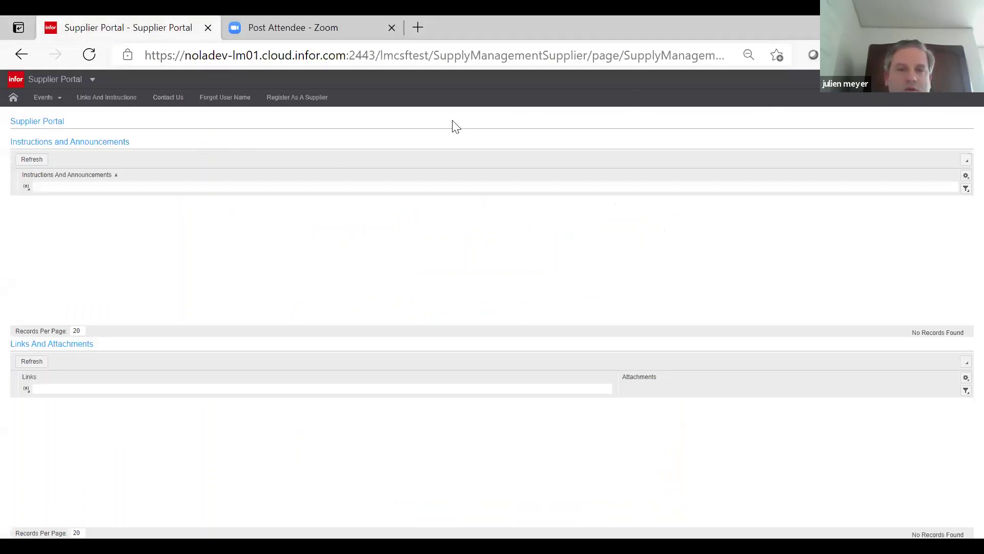
# - Browse open events, select 1234 ITQ Executive Chairs, and bring up the sign-in options
pyautogui.click(51, 100)
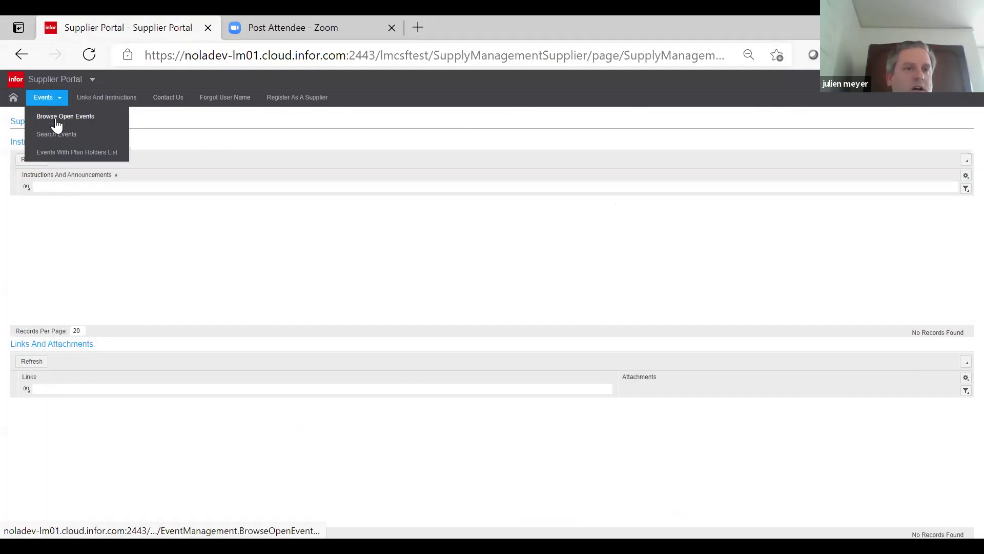
pyautogui.click(57, 121)
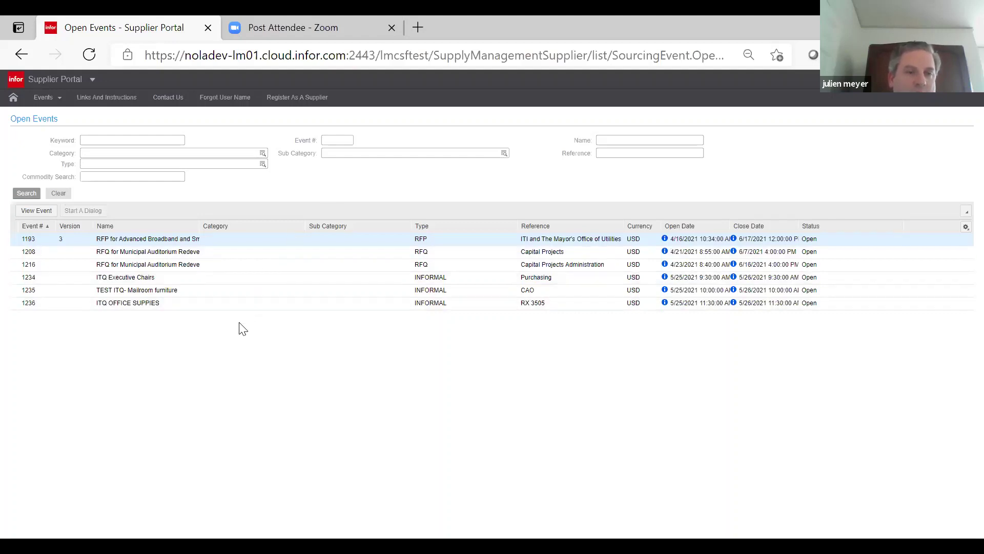
pyautogui.click(80, 277)
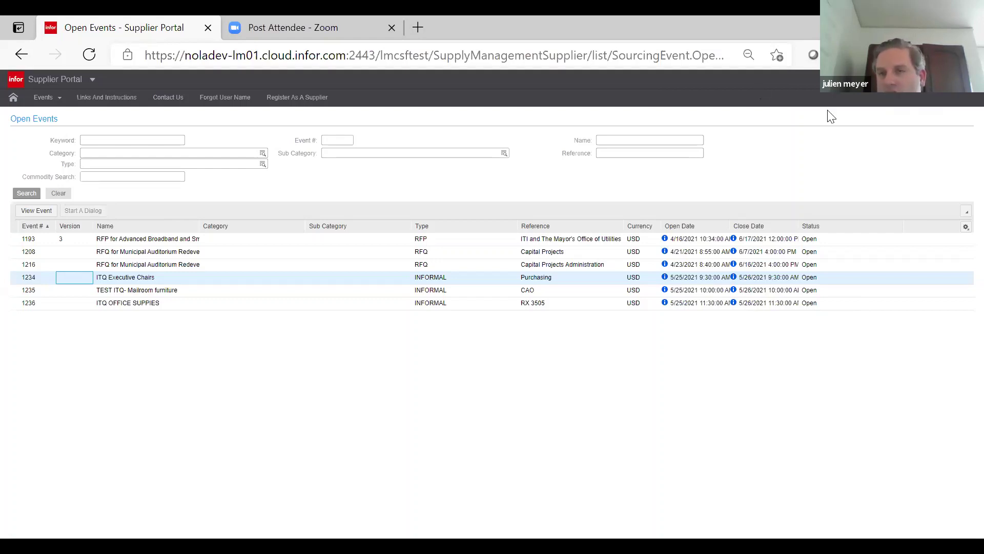
pyautogui.click(888, 95)
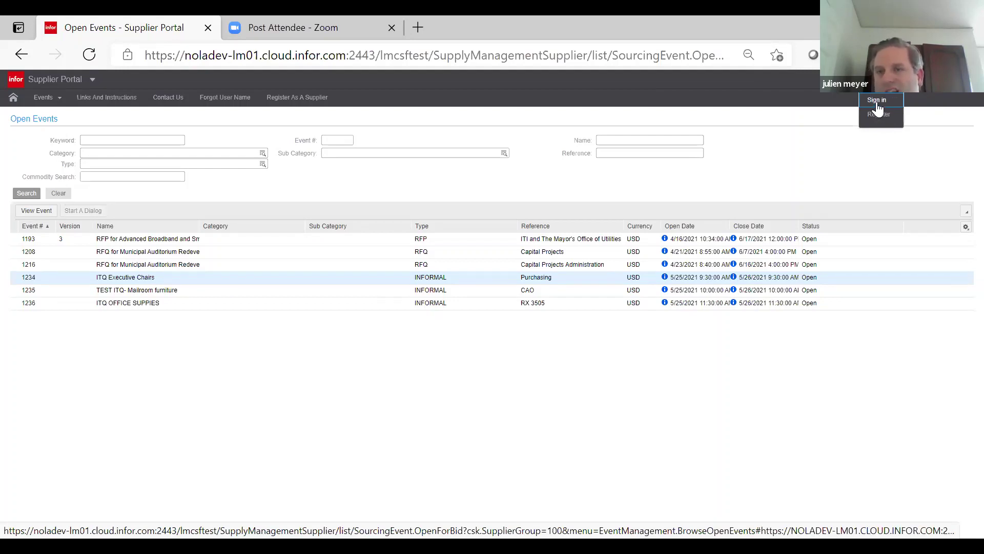
# - Log in with the supplier's user name and password, re-entering the password when prompted
pyautogui.click(878, 105)
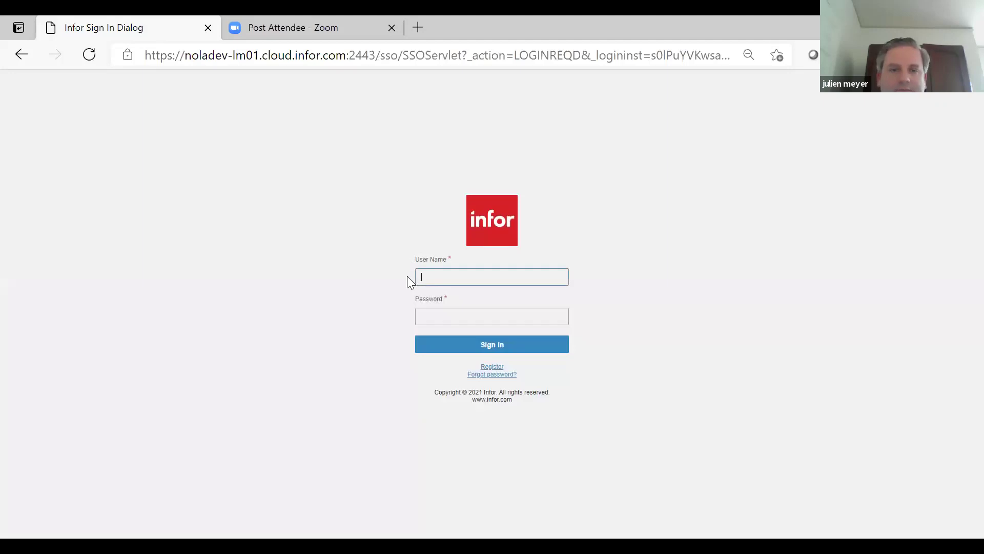
pyautogui.write('T')
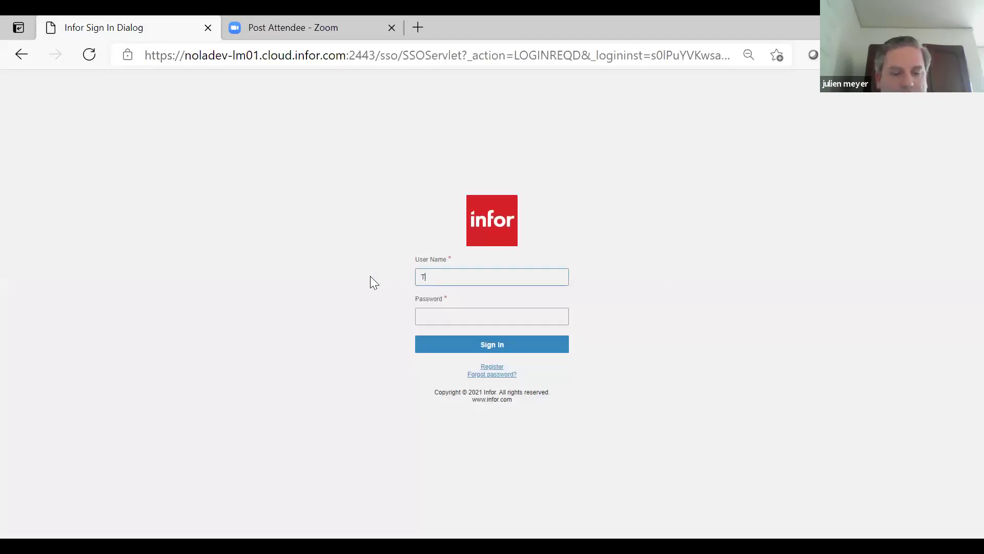
pyautogui.write('ESTLLC')
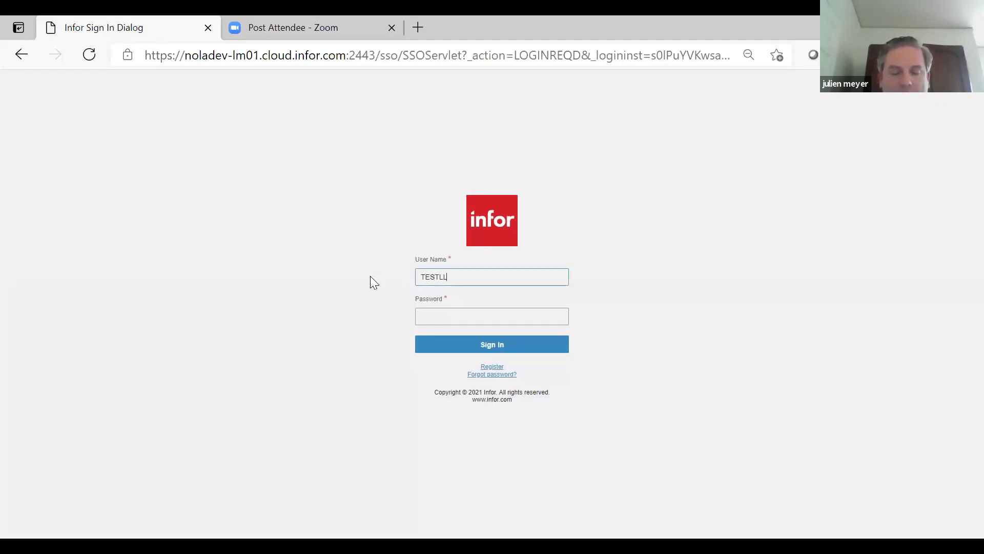
pyautogui.click(419, 319)
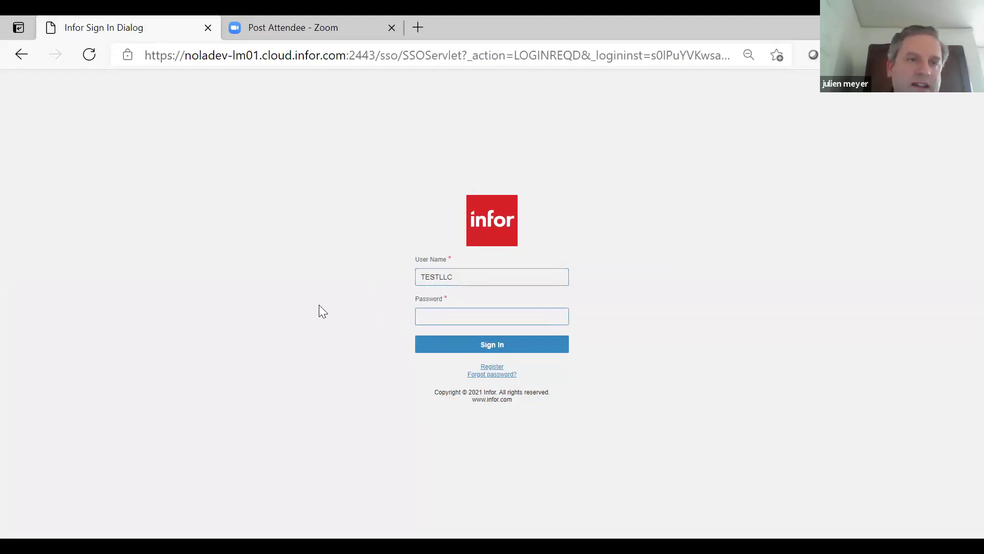
pyautogui.write('*******')
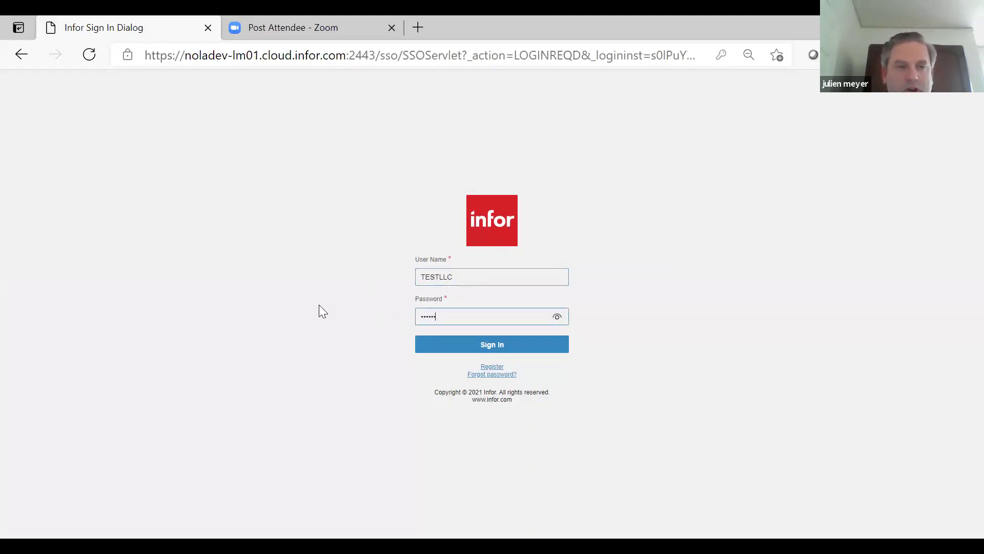
pyautogui.click(440, 347)
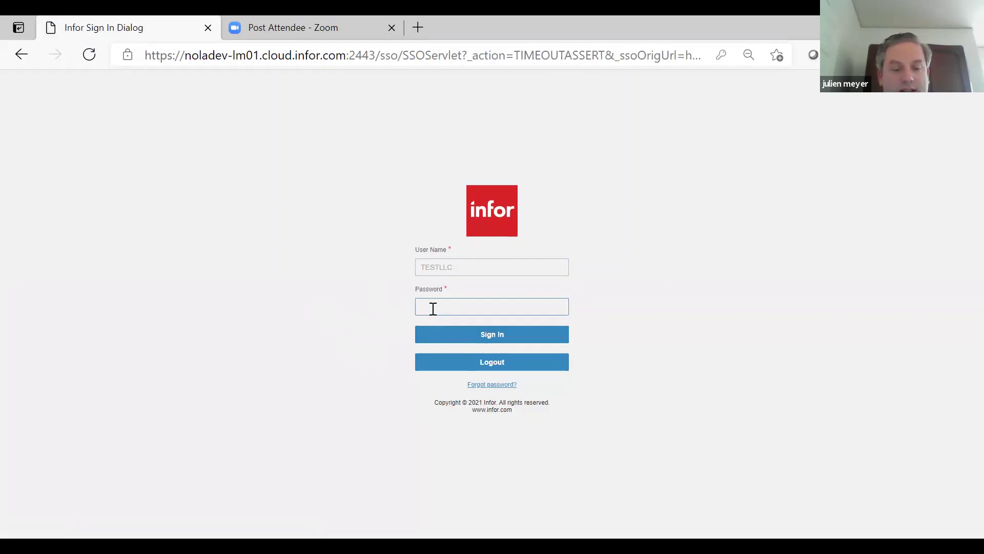
pyautogui.write('•••••••')
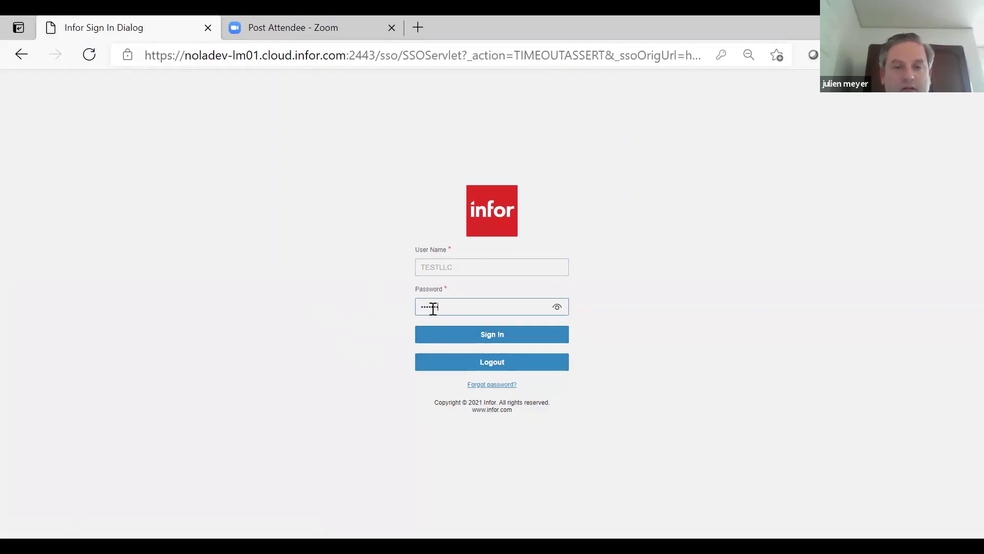
pyautogui.click(465, 336)
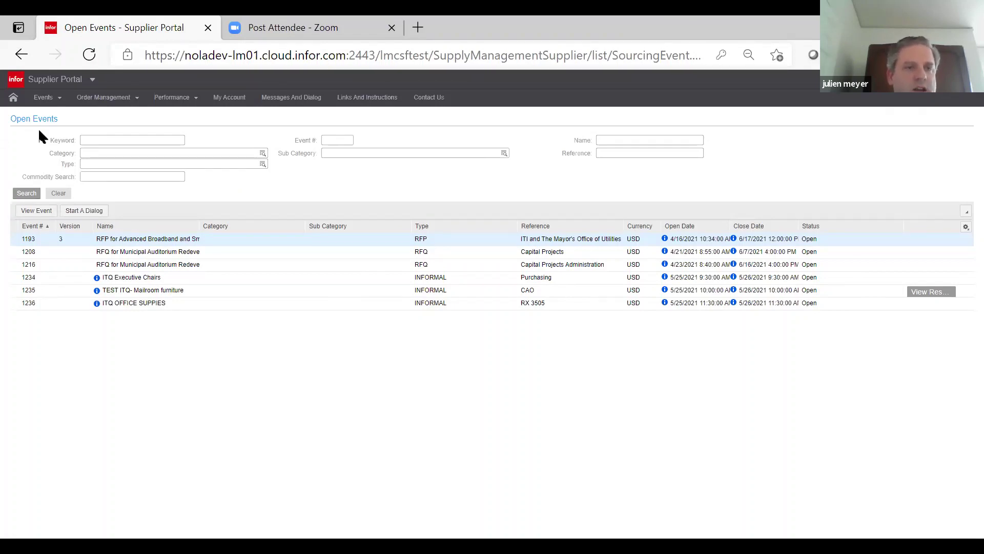
pyautogui.click(44, 99)
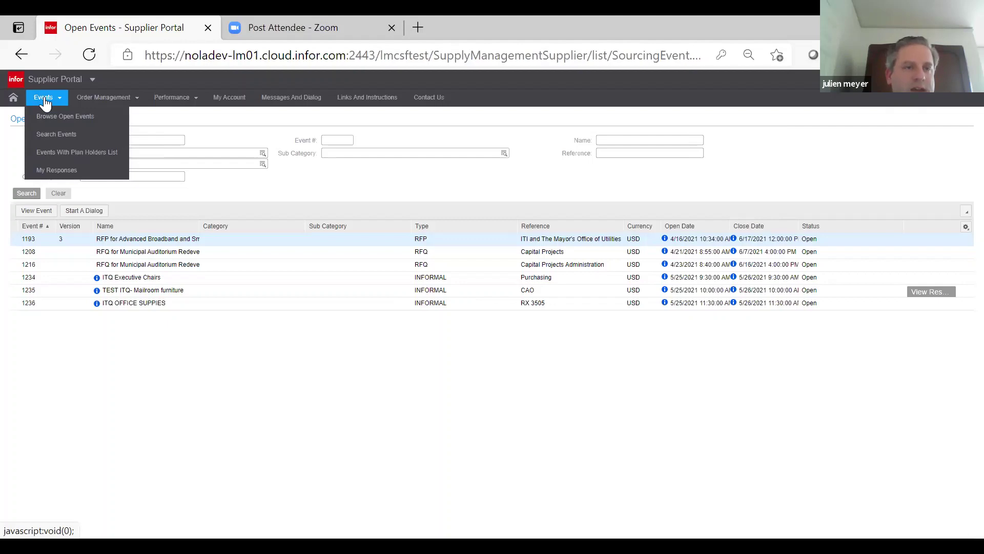
pyautogui.click(48, 121)
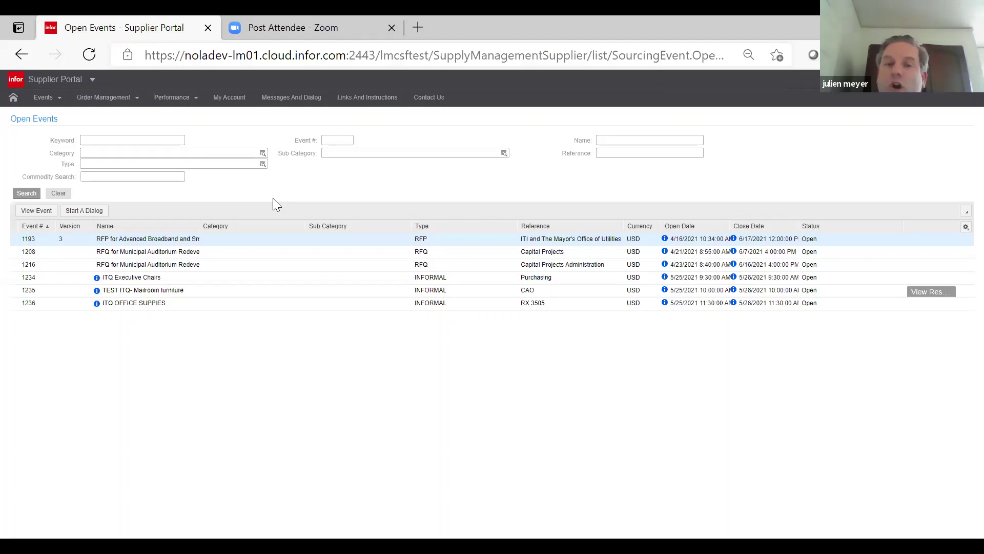
# - Read the Event #1234 bidding-opportunity notice in the Messages And Dialog inbox
pyautogui.click(282, 105)
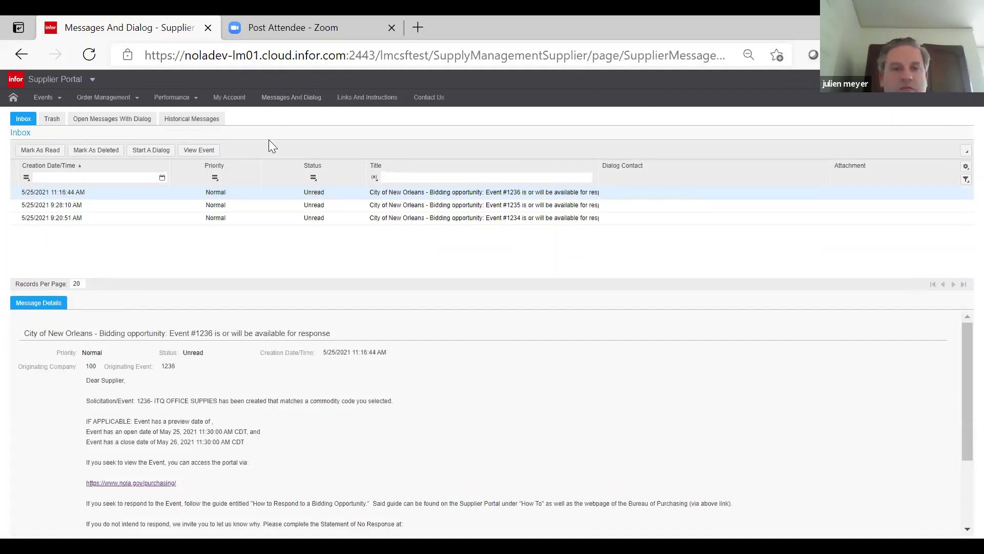
pyautogui.click(171, 220)
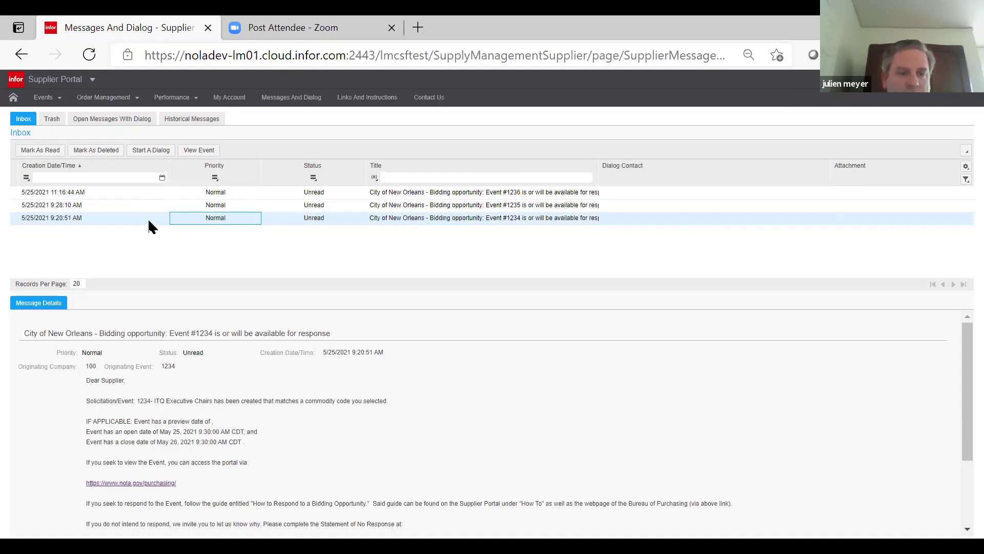
pyautogui.scroll(-1, 467, 400)
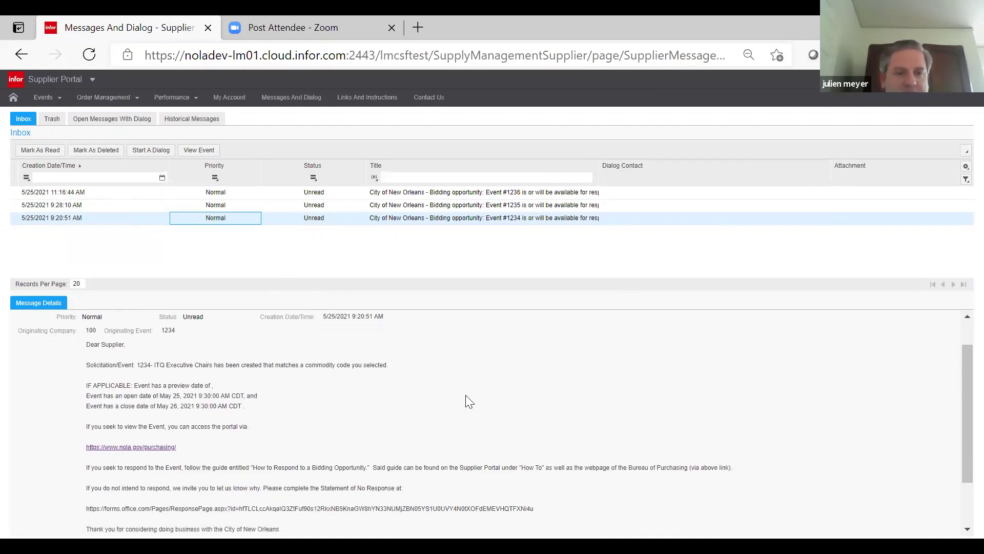
pyautogui.scroll(-1, 469, 401)
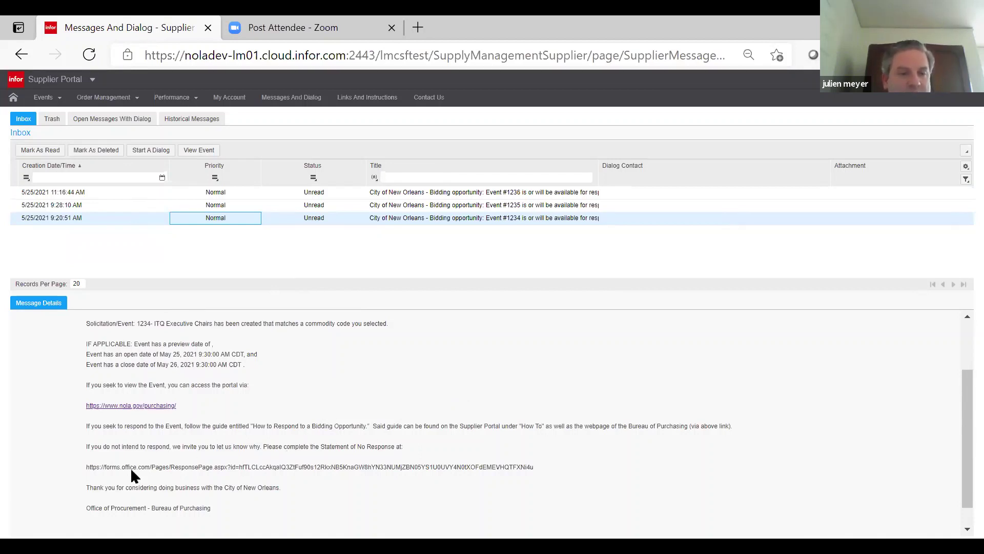
pyautogui.click(148, 465)
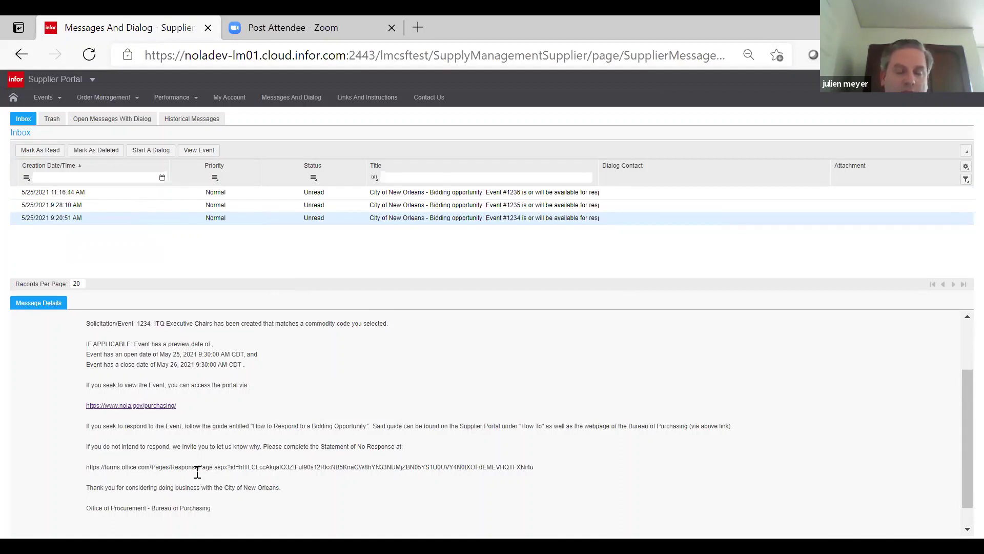
pyautogui.scroll(1, 247, 406)
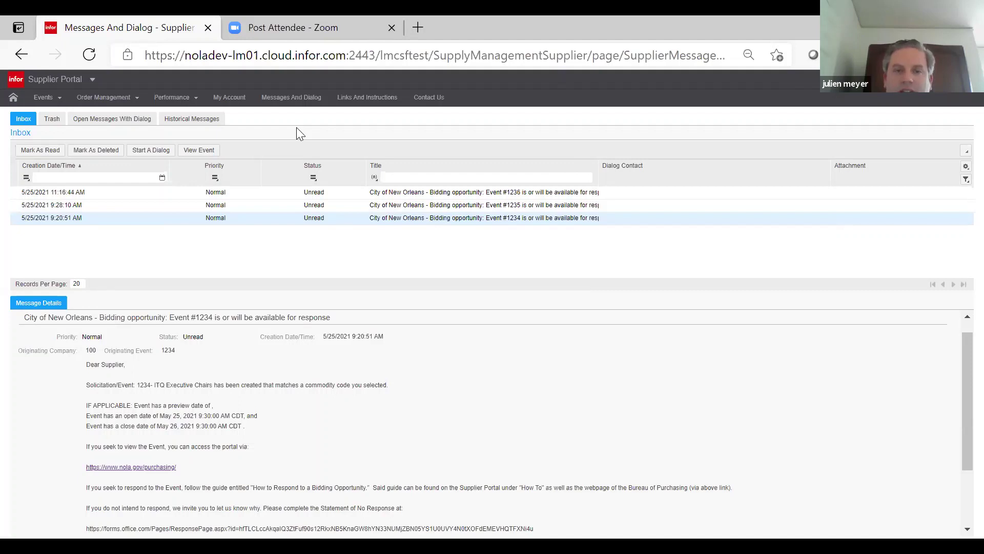
# - Open the Event Summary for 1234 ITQ Executive Chairs from Browse Open Events
pyautogui.click(41, 102)
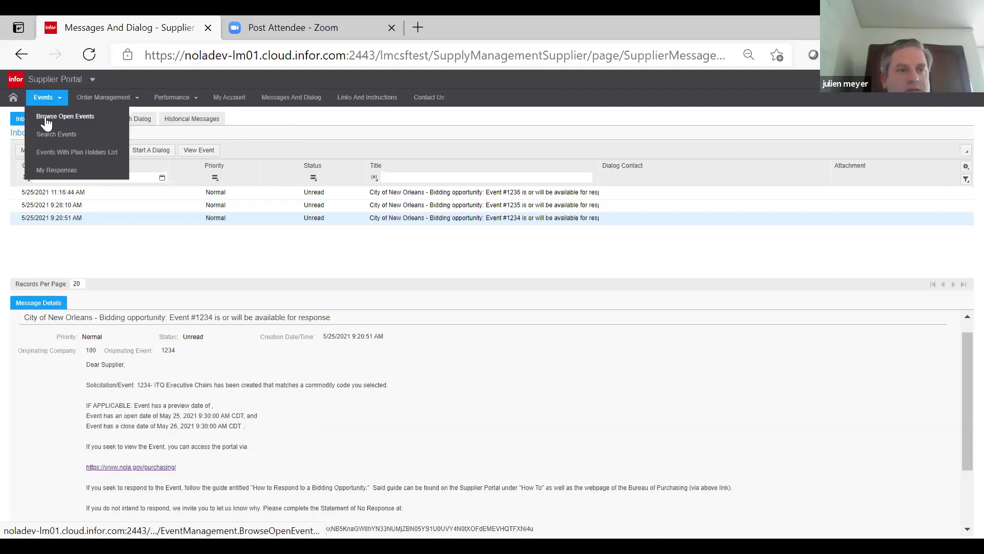
pyautogui.click(46, 120)
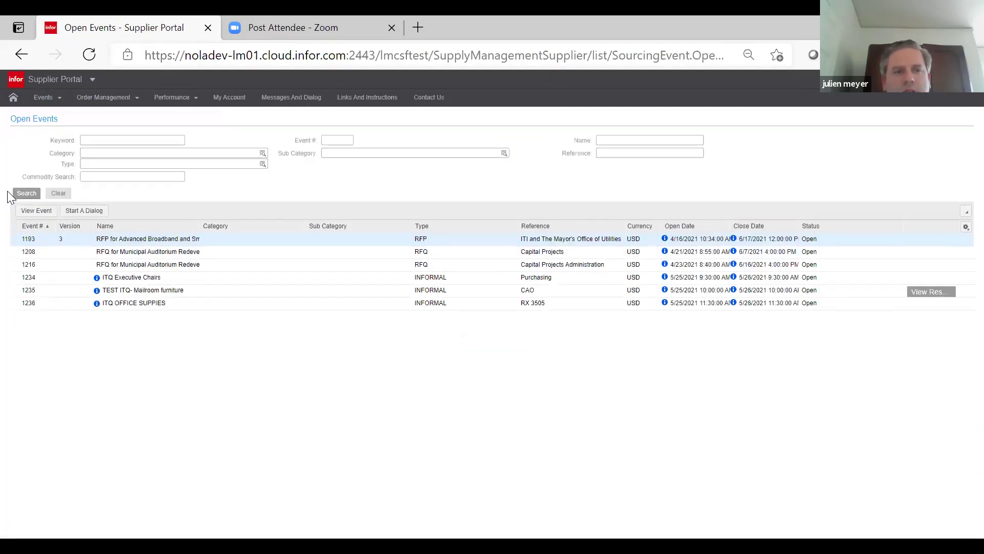
pyautogui.click(51, 281)
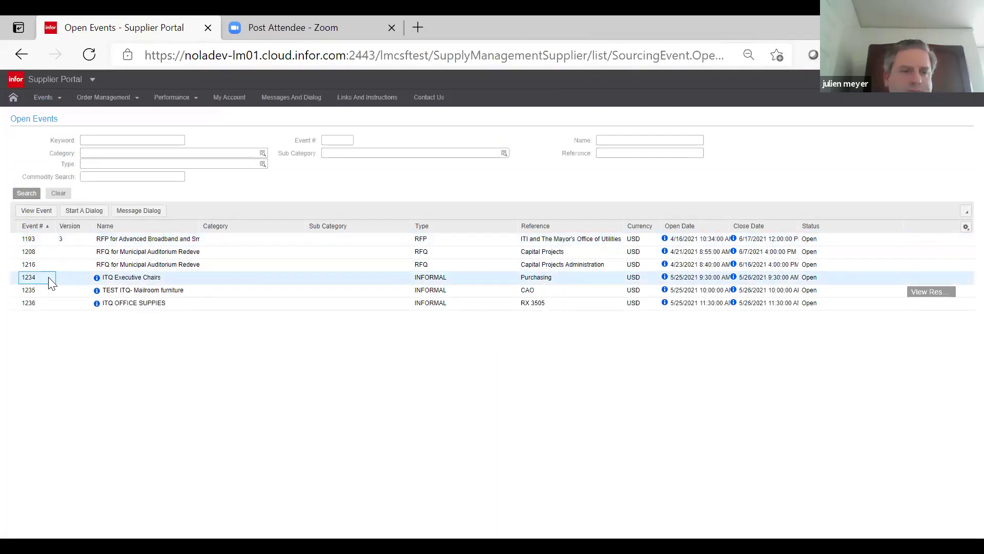
pyautogui.doubleClick(52, 280)
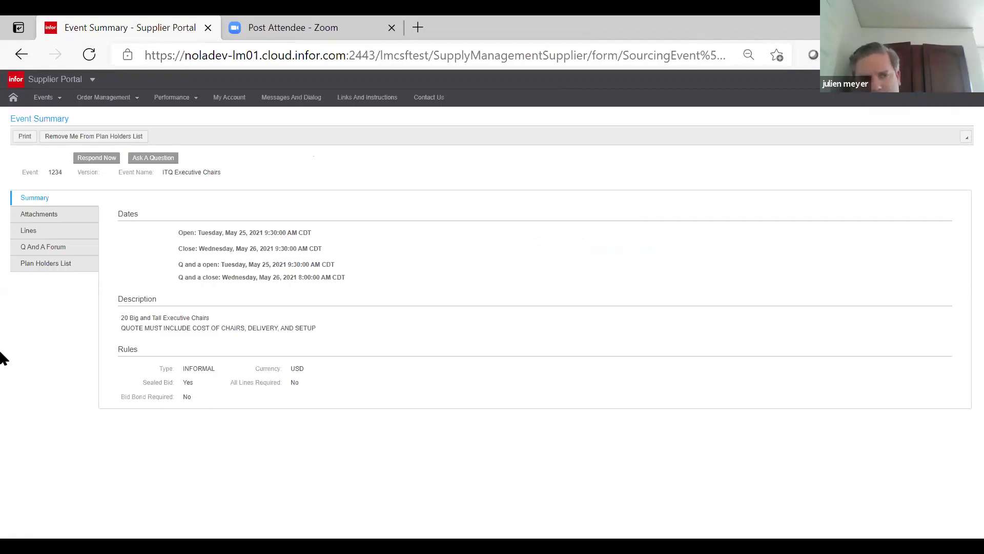
# - Open 'EVENT 1234 Informal Bid - ITQ - Executive Chairs.pdf' from the event's Attachments
pyautogui.click(28, 218)
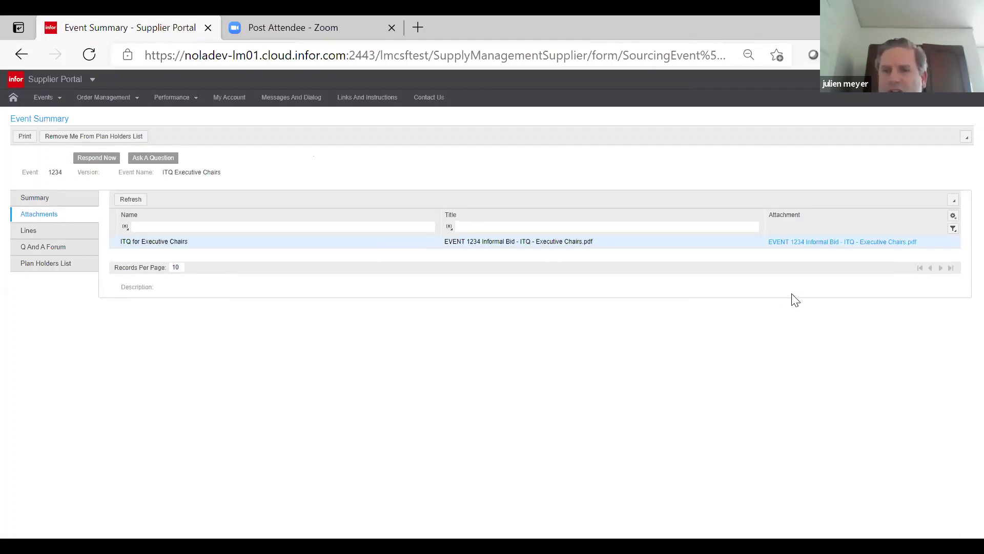
pyautogui.click(800, 251)
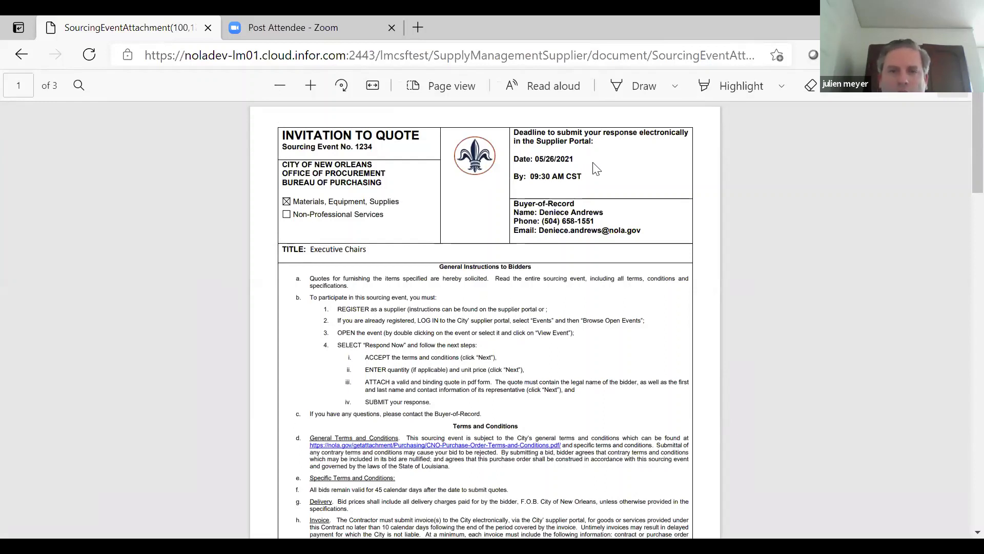
pyautogui.moveTo(574, 158); pyautogui.dragTo(534, 163)
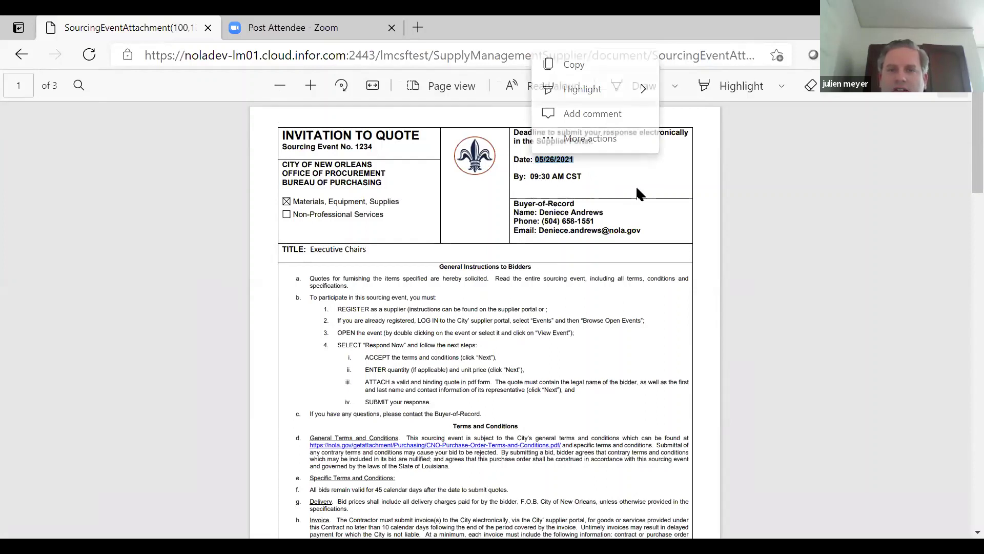
pyautogui.click(598, 191)
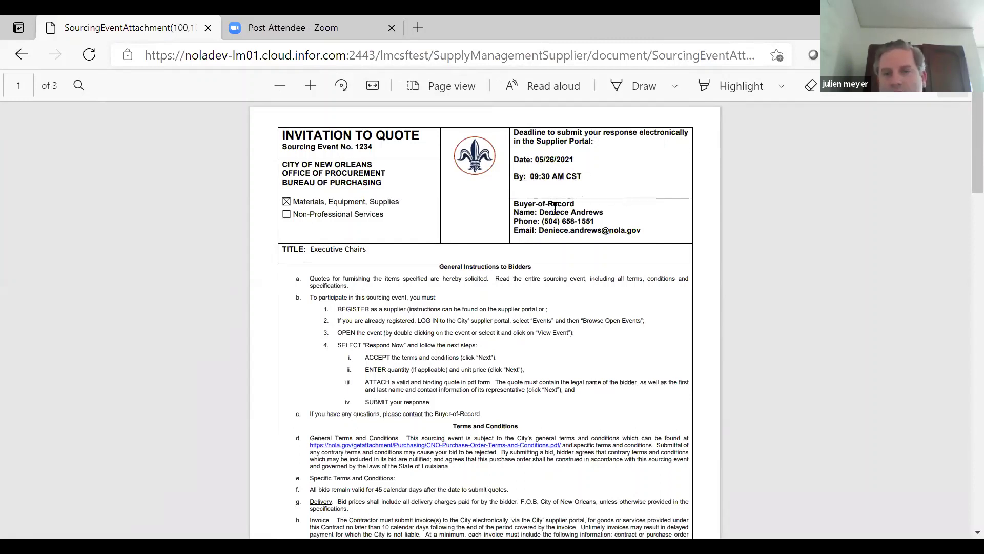
pyautogui.moveTo(540, 212); pyautogui.dragTo(601, 217)
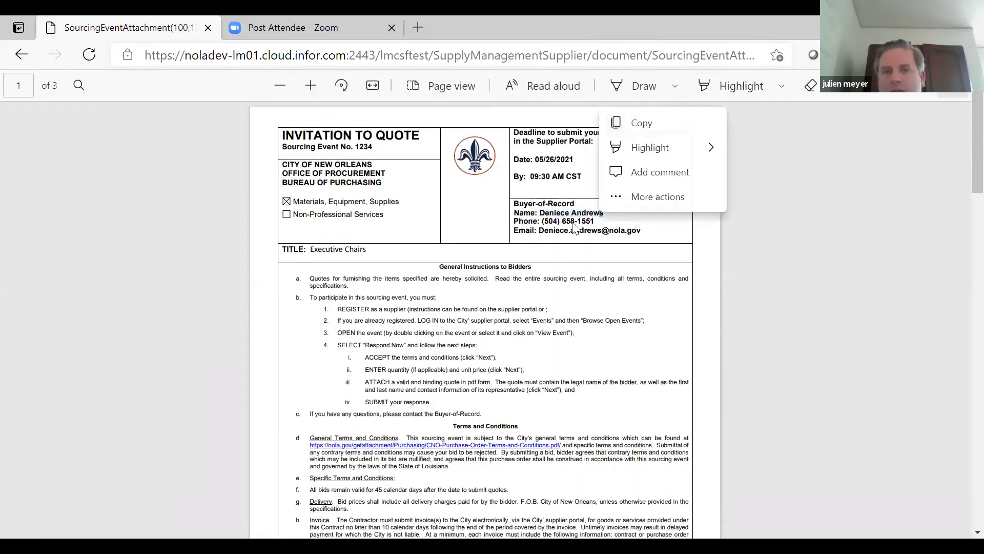
pyautogui.click(554, 240)
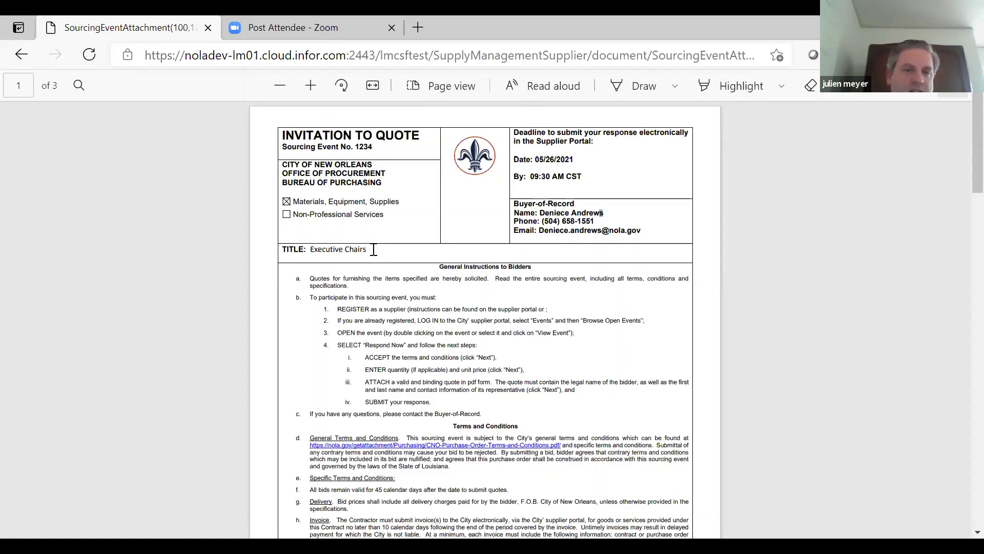
# - Scroll past the general terms to page 2's bid form and Executive Chairs specifications
pyautogui.scroll(-2, 374, 250)
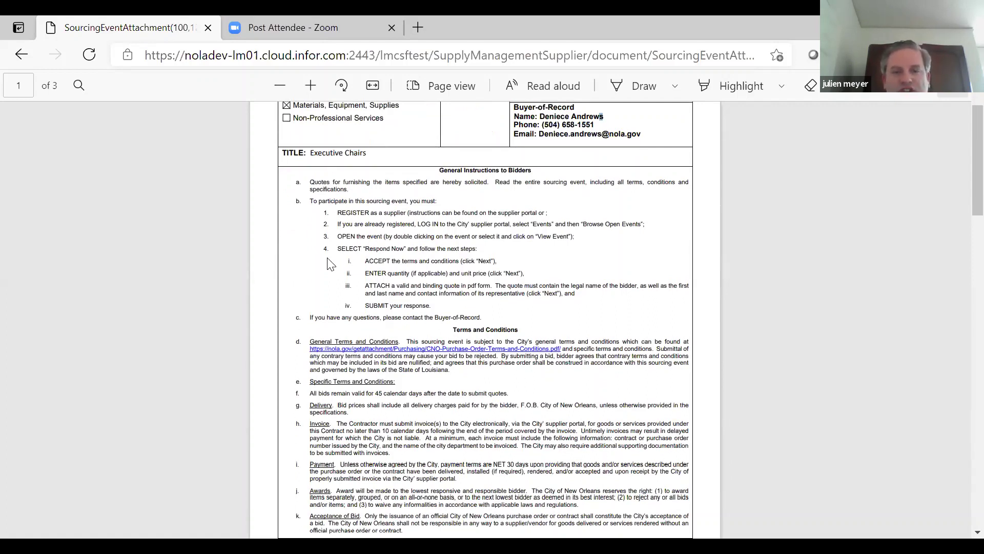
pyautogui.scroll(-2, 330, 263)
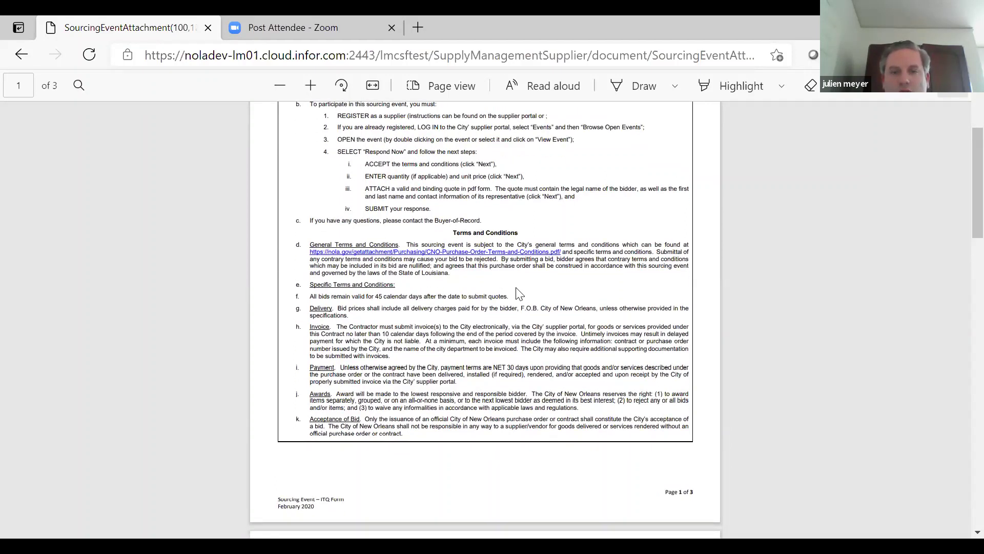
pyautogui.scroll(-3, 518, 293)
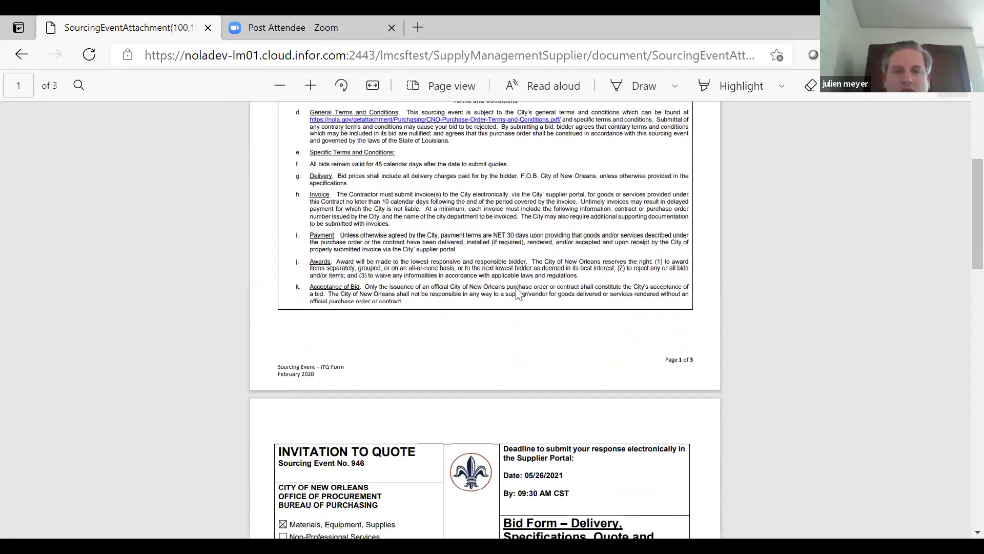
pyautogui.scroll(-1, 518, 293)
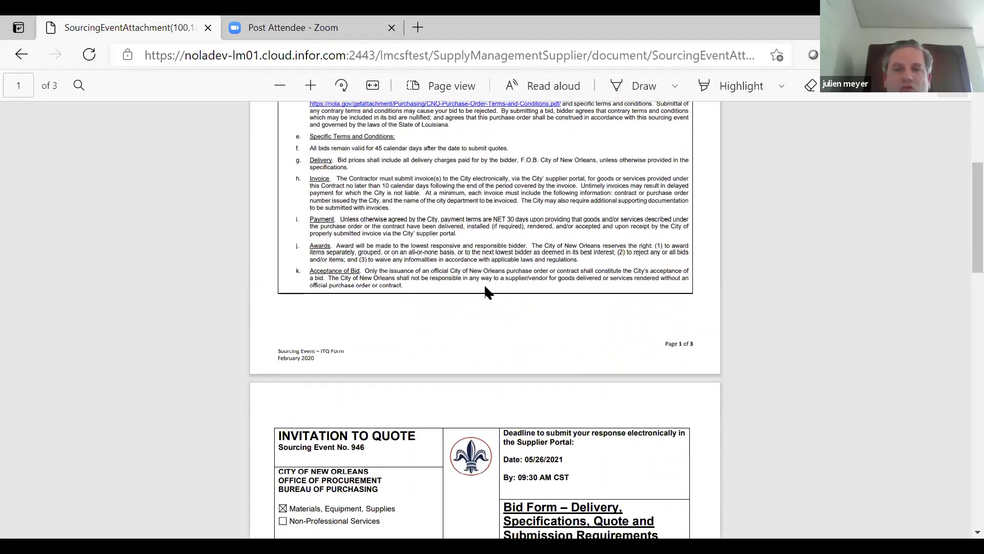
pyautogui.scroll(-3, 421, 296)
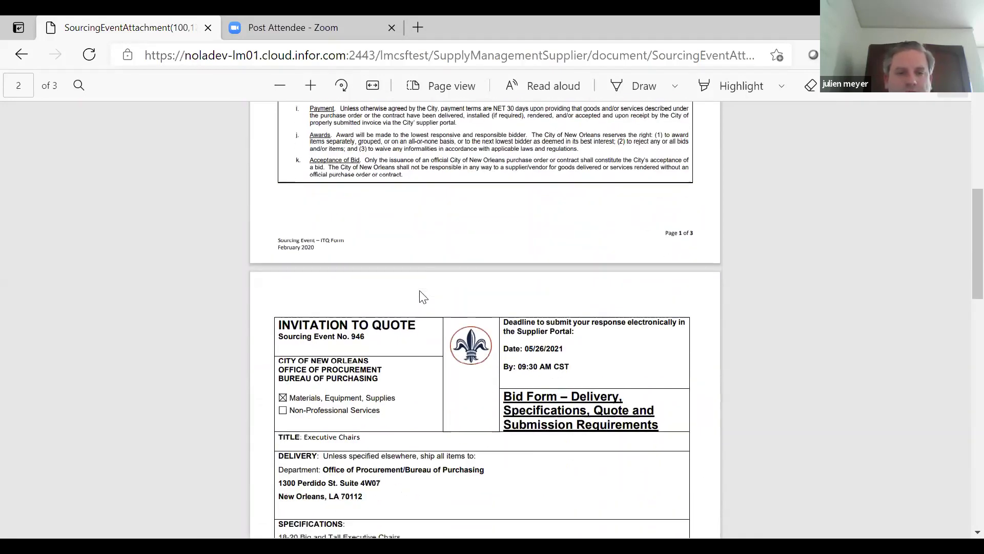
pyautogui.scroll(-2, 422, 296)
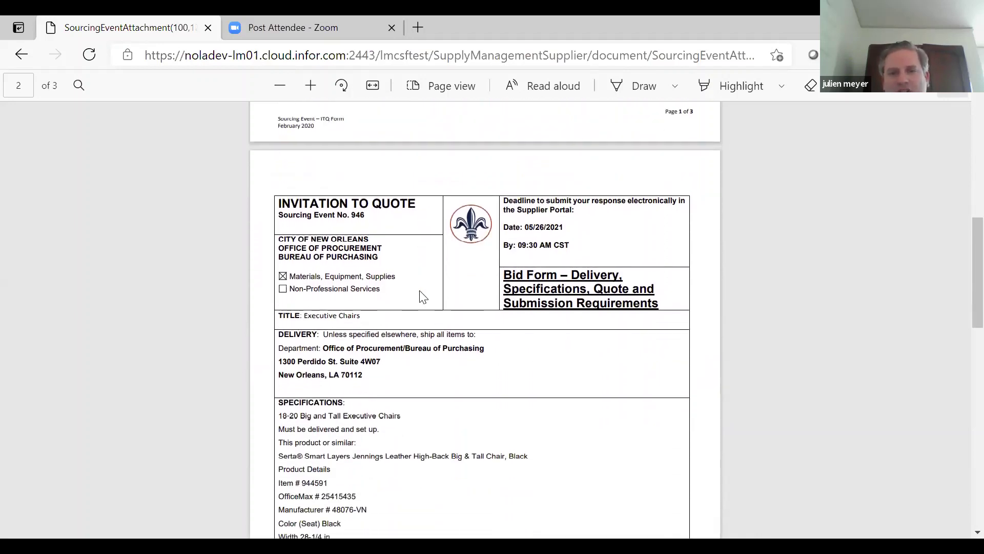
pyautogui.scroll(-1, 451, 298)
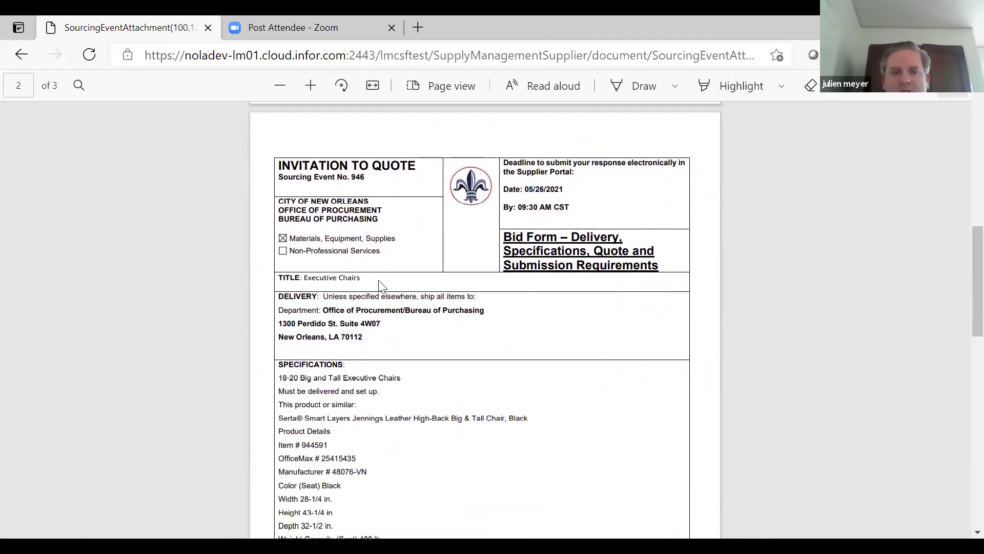
pyautogui.scroll(-1, 400, 341)
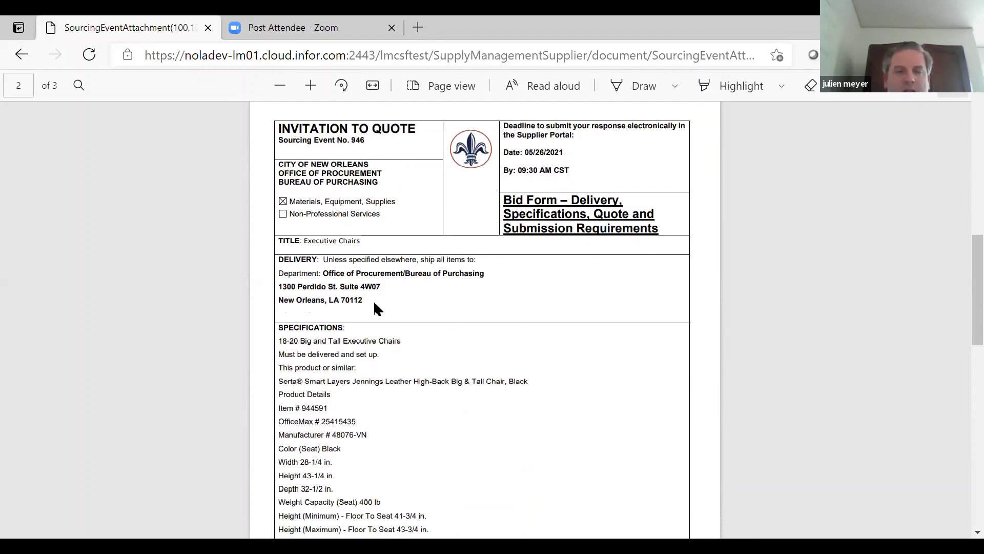
pyautogui.scroll(-1, 396, 356)
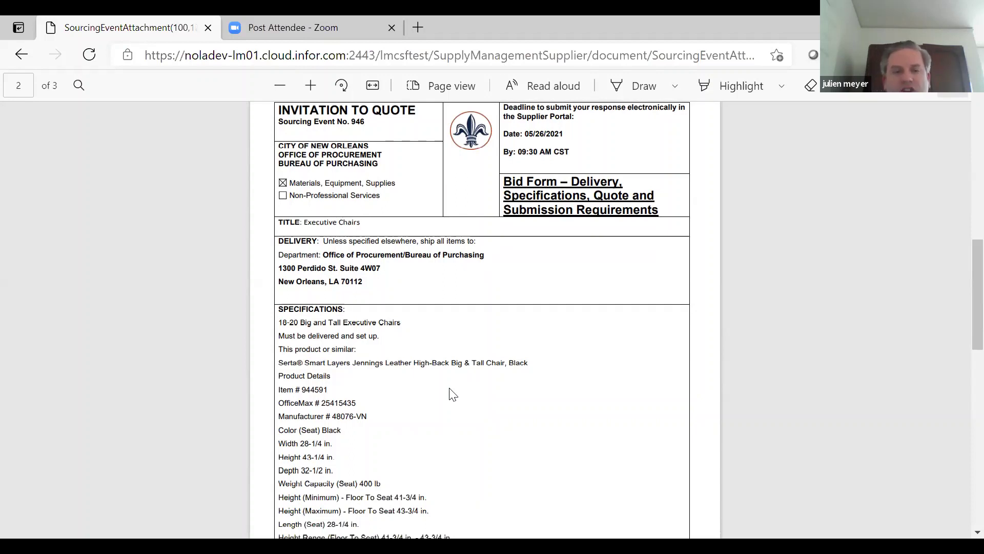
pyautogui.scroll(-5, 453, 394)
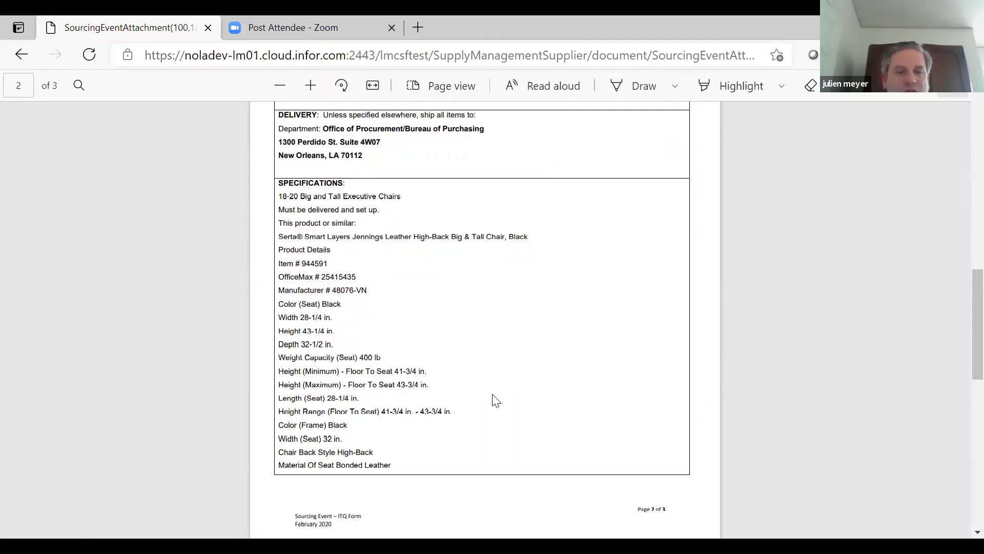
# - Scroll through page 3's remaining chair specifications to the Submission of Response instructions
pyautogui.scroll(-4, 495, 400)
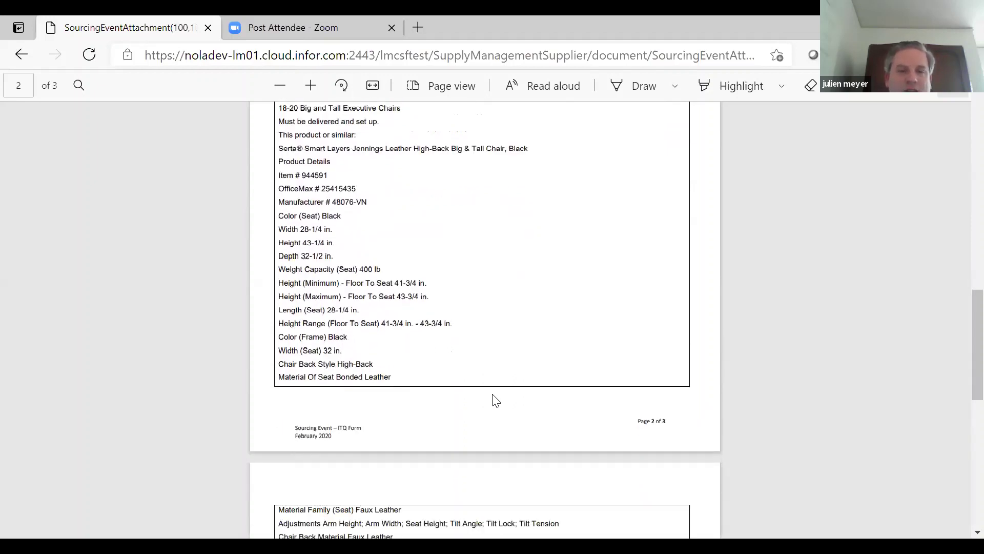
pyautogui.scroll(-4, 440, 370)
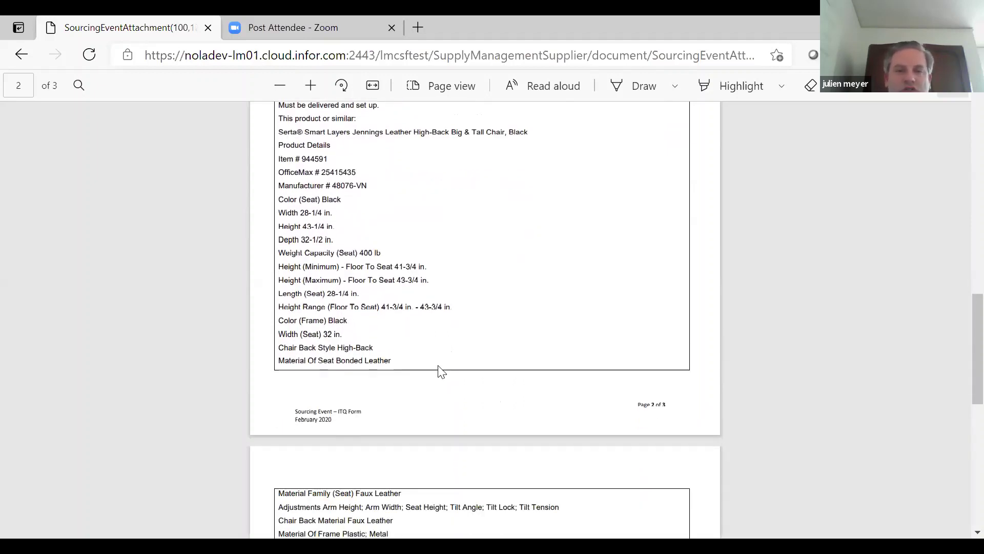
pyautogui.scroll(-3, 439, 367)
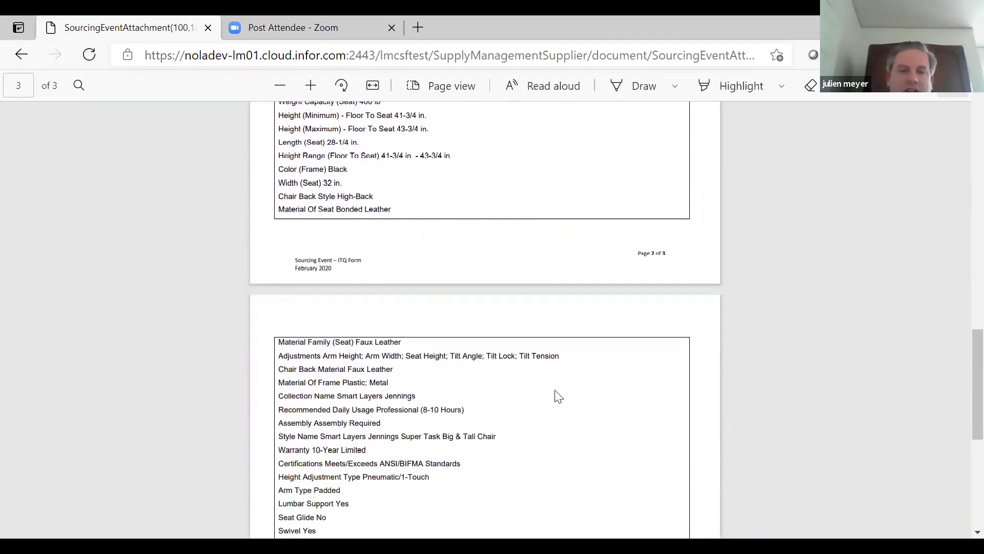
pyautogui.scroll(-4, 558, 396)
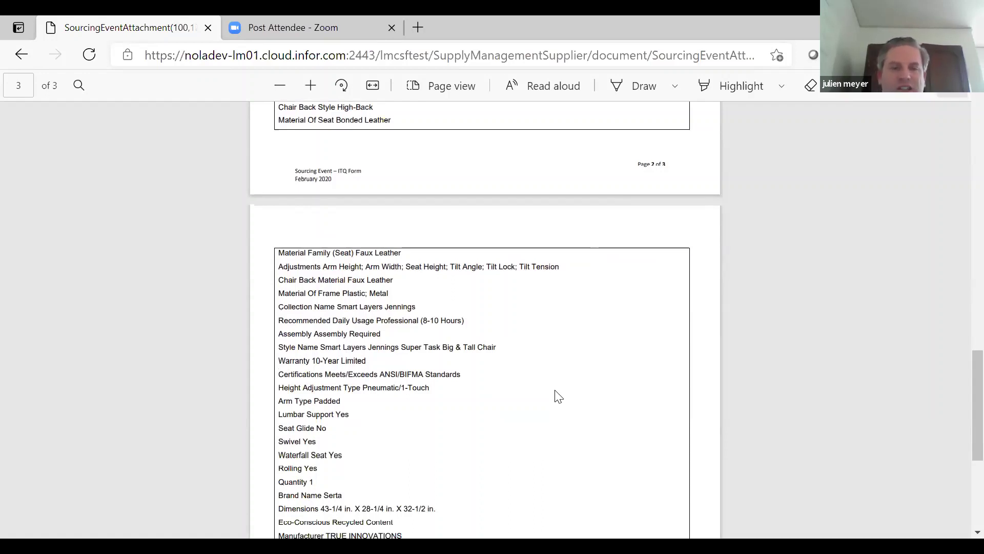
pyautogui.scroll(-5, 558, 396)
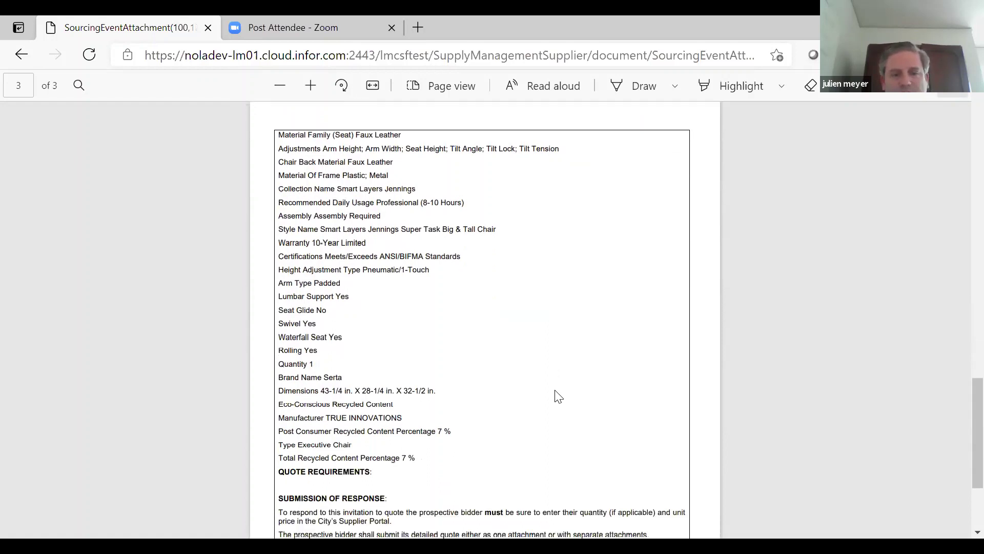
pyautogui.scroll(-2, 558, 396)
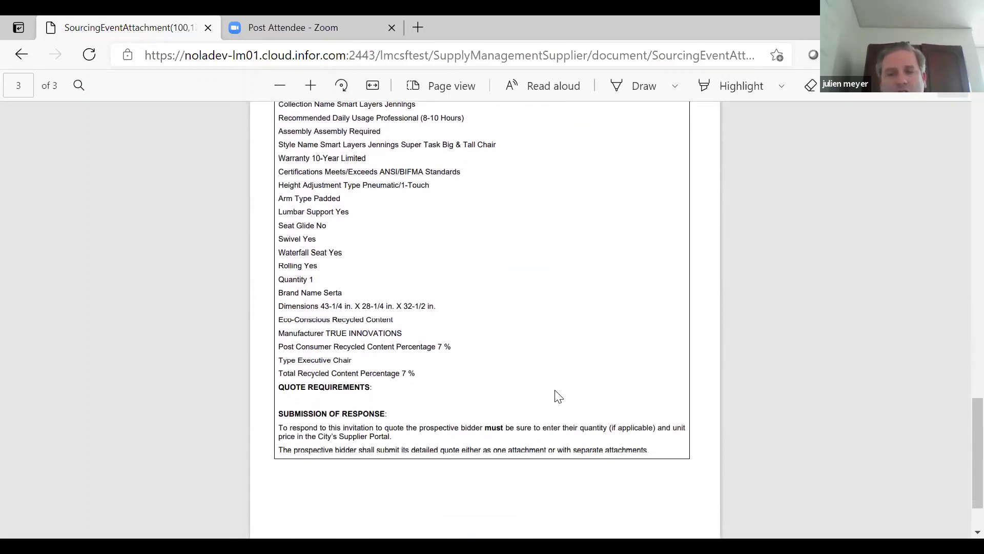
pyautogui.scroll(-1, 558, 396)
pyautogui.scroll(-1, 535, 366)
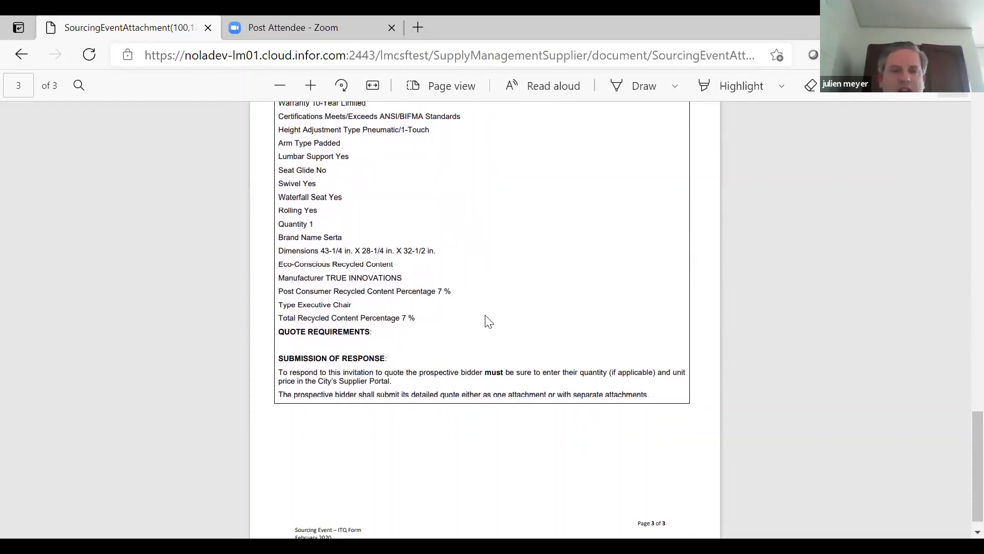
pyautogui.scroll(-1, 488, 321)
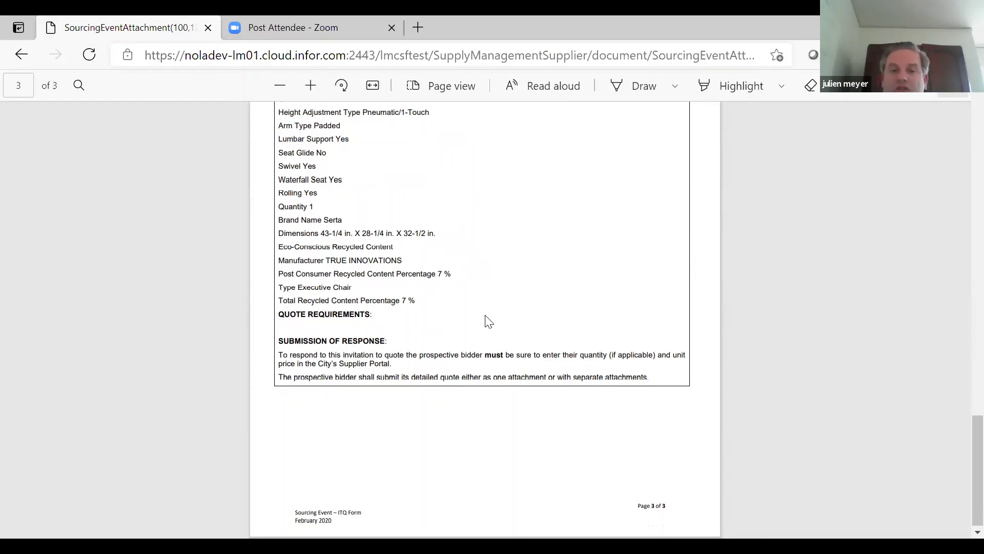
pyautogui.scroll(-1, 425, 341)
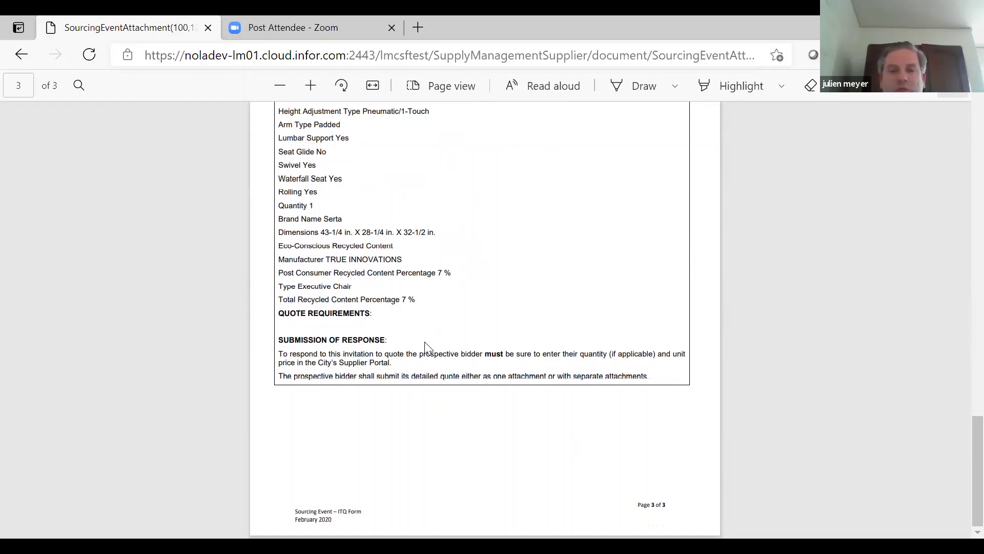
# - Go back to the Event 1234 summary and view its empty Q And A Forum
pyautogui.click(27, 58)
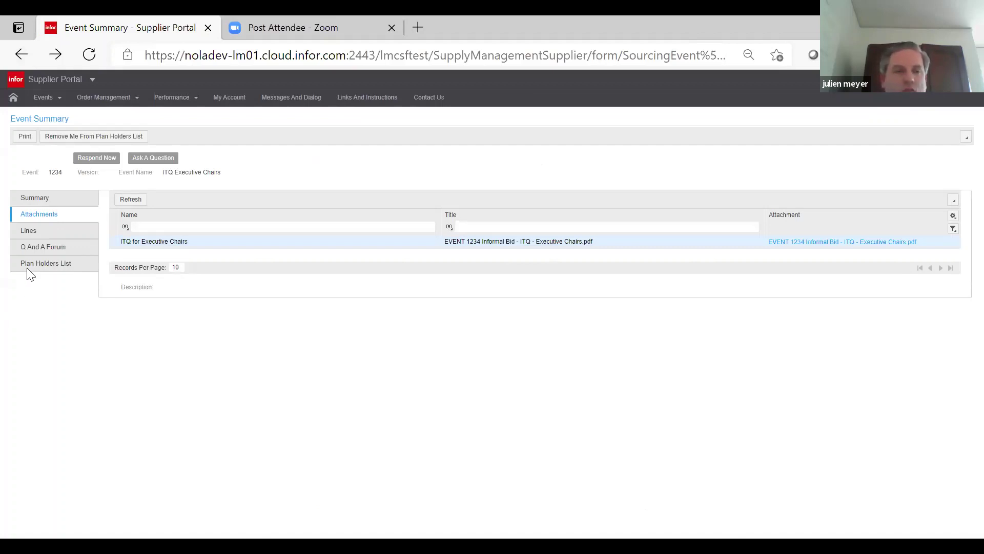
pyautogui.click(36, 254)
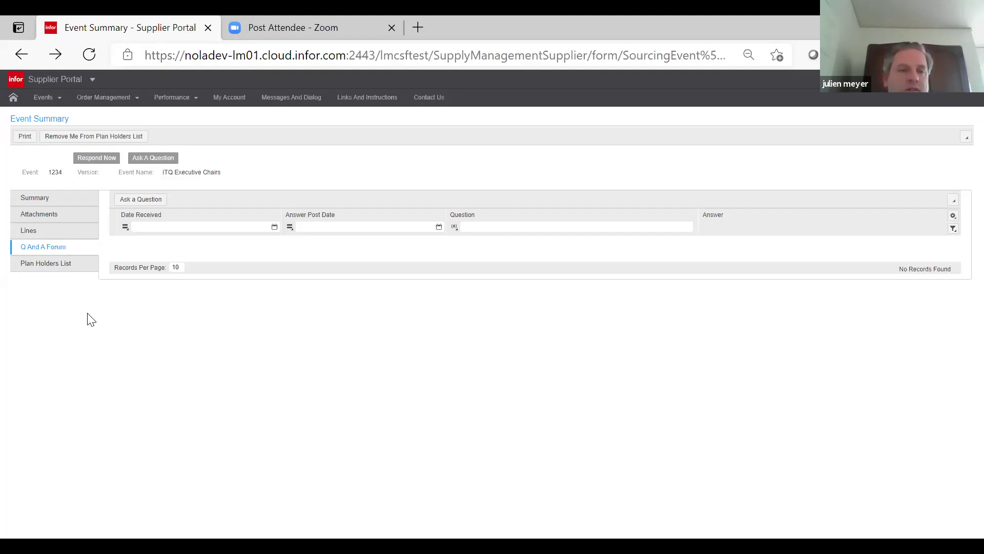
# - Launch the Respond Now wizard for event 1234-0 from the Event Summary
pyautogui.click(44, 218)
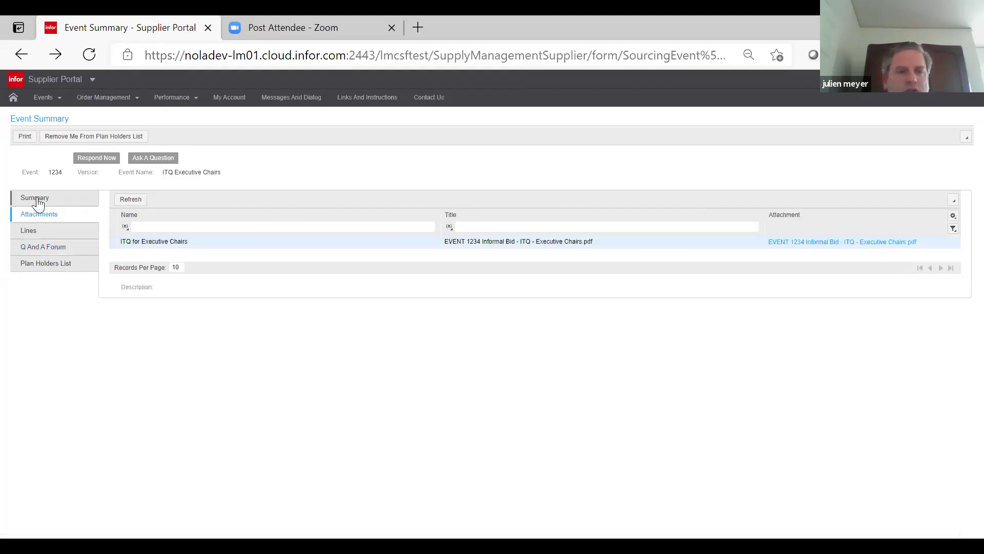
pyautogui.click(97, 158)
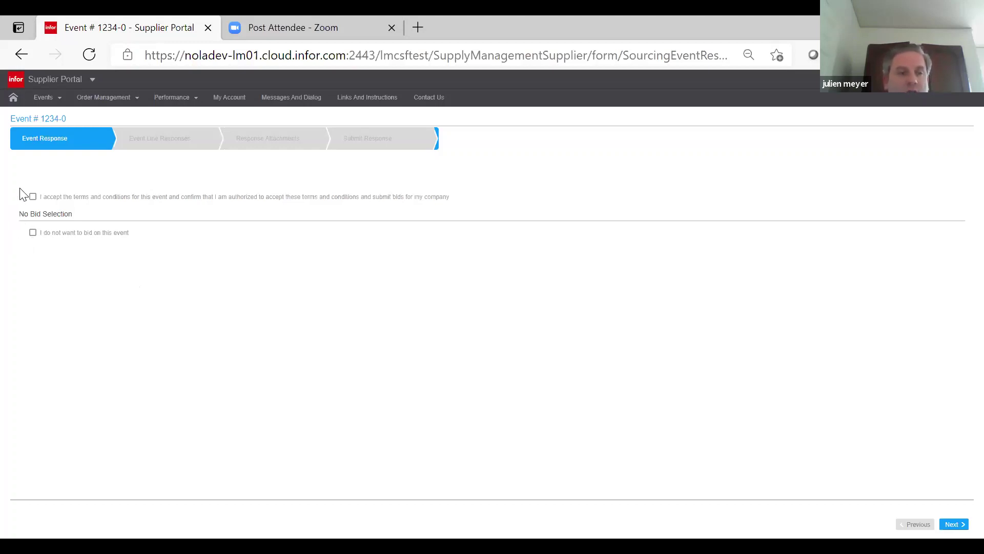
# - Accept event 1234-0's terms and conditions and continue to Event Line Responses
pyautogui.click(33, 198)
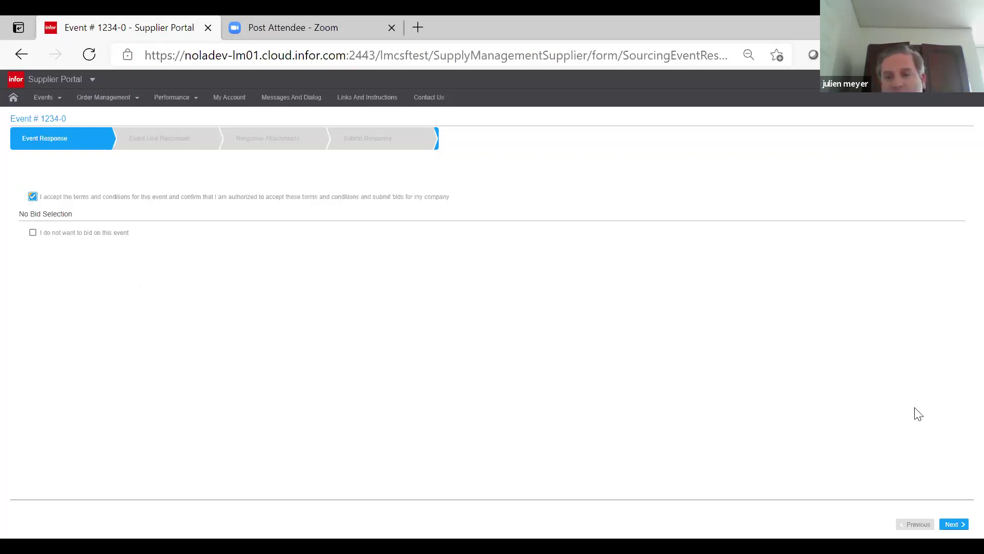
pyautogui.click(953, 524)
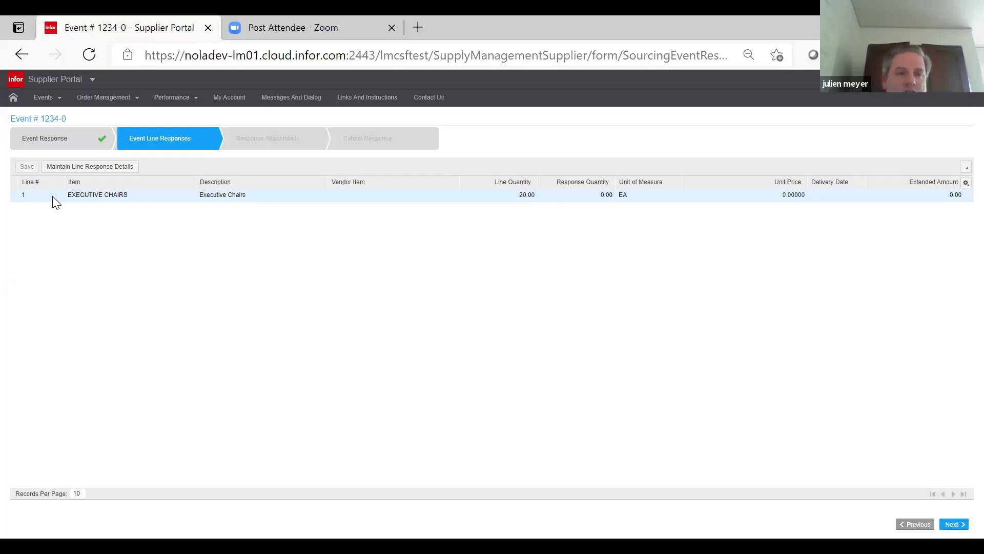
# - Open the Line 1 Executive Chairs response form from the Event Line Responses grid
pyautogui.click(55, 200)
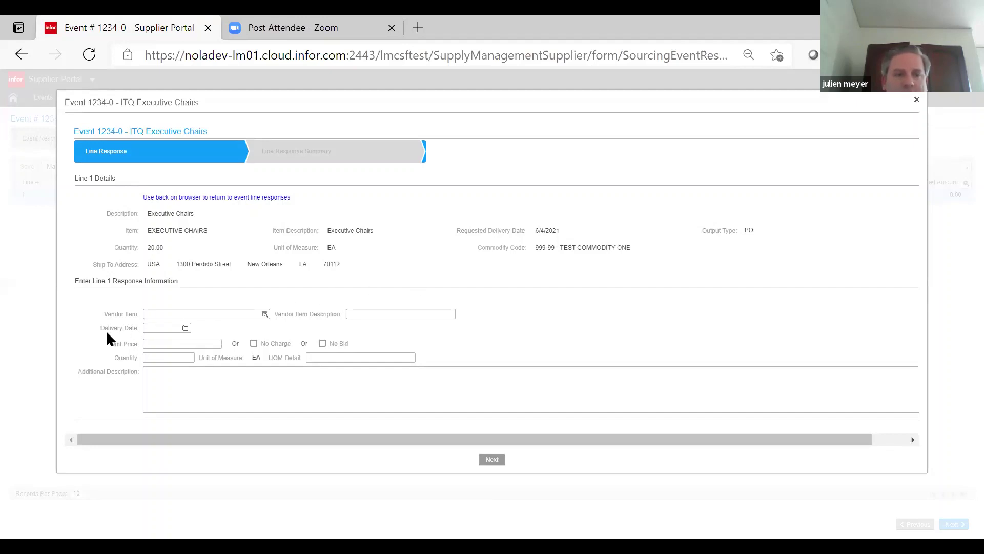
# - Enter delivery date 6/1/2021, unit price 30 and quantity 1 on line 1's response
pyautogui.click(184, 328)
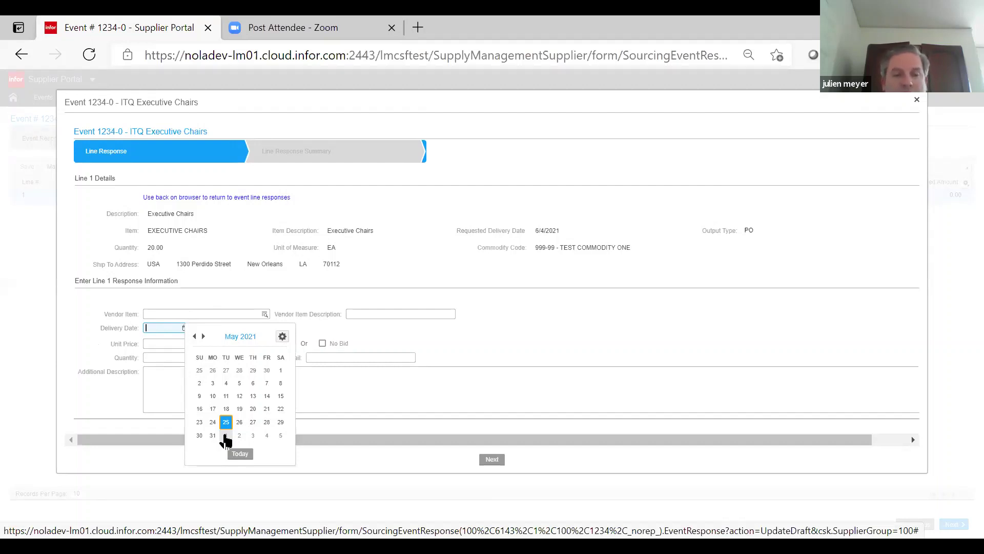
pyautogui.click(226, 437)
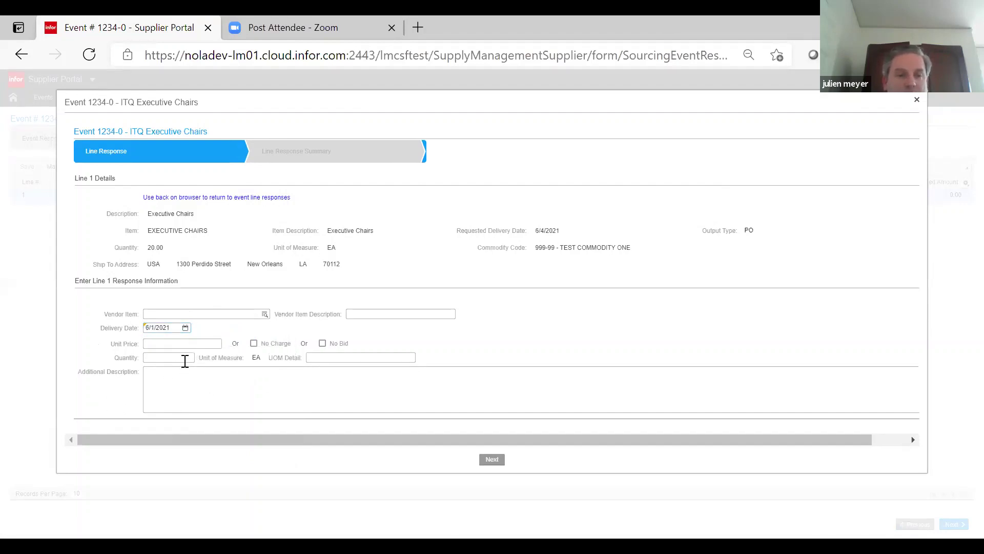
pyautogui.click(185, 357)
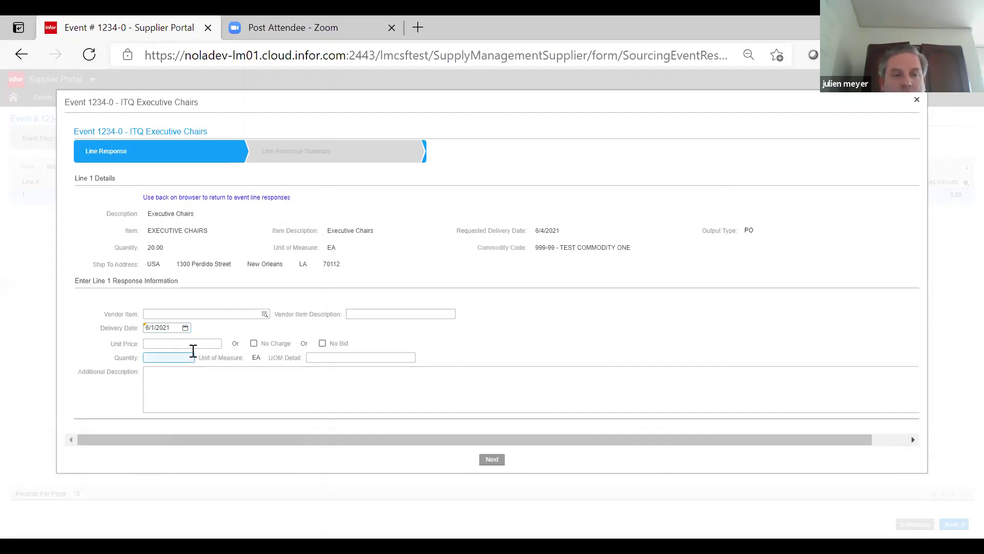
pyautogui.click(202, 343)
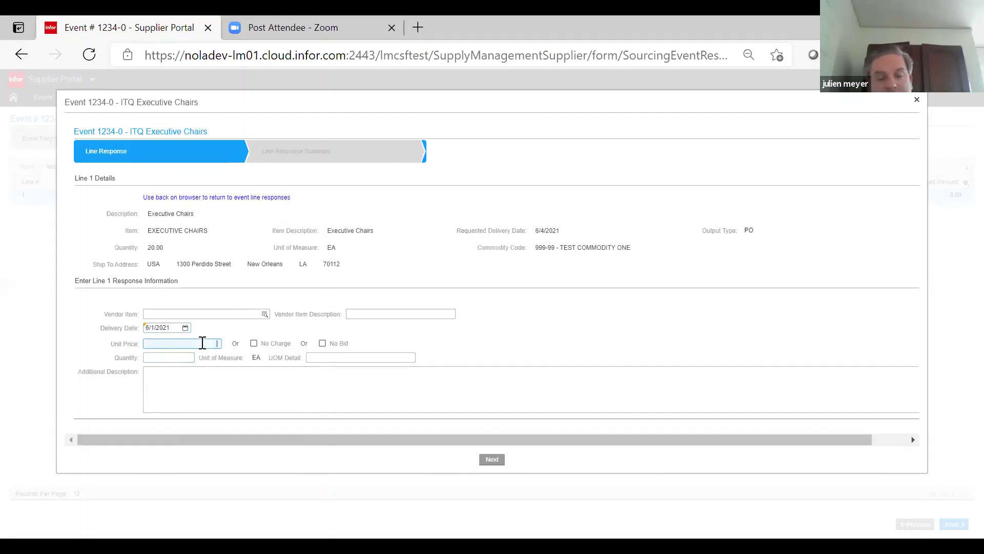
pyautogui.write('30')
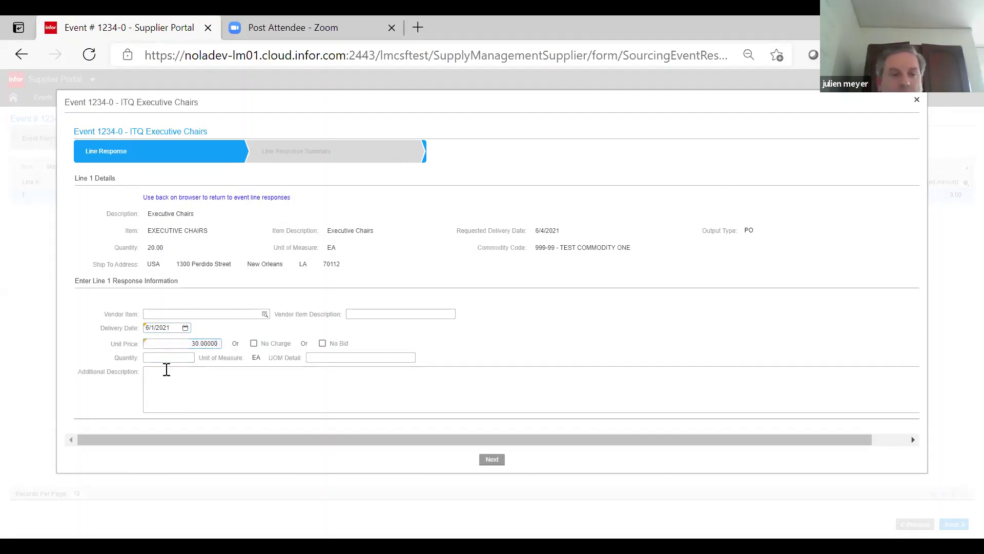
pyautogui.click(180, 358)
pyautogui.write('1')
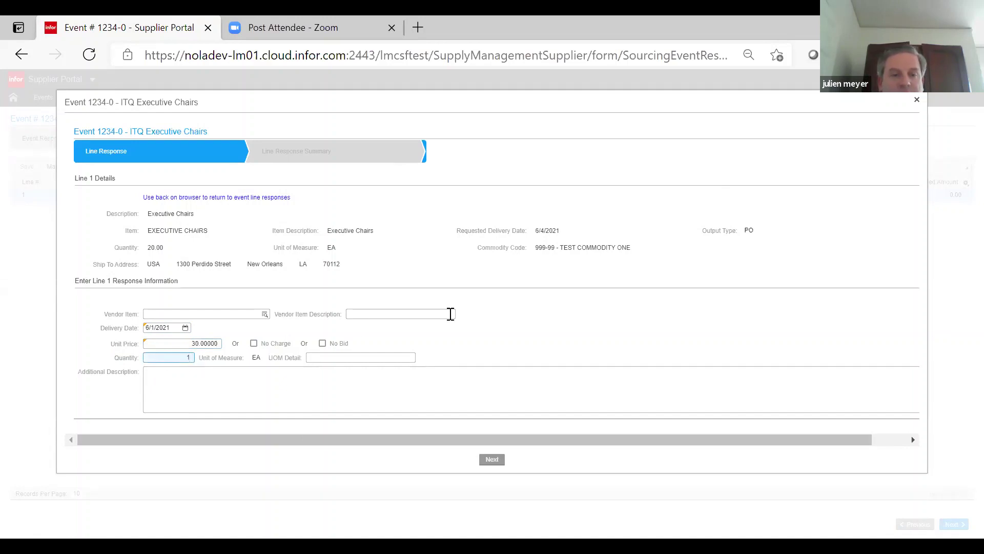
pyautogui.click(506, 334)
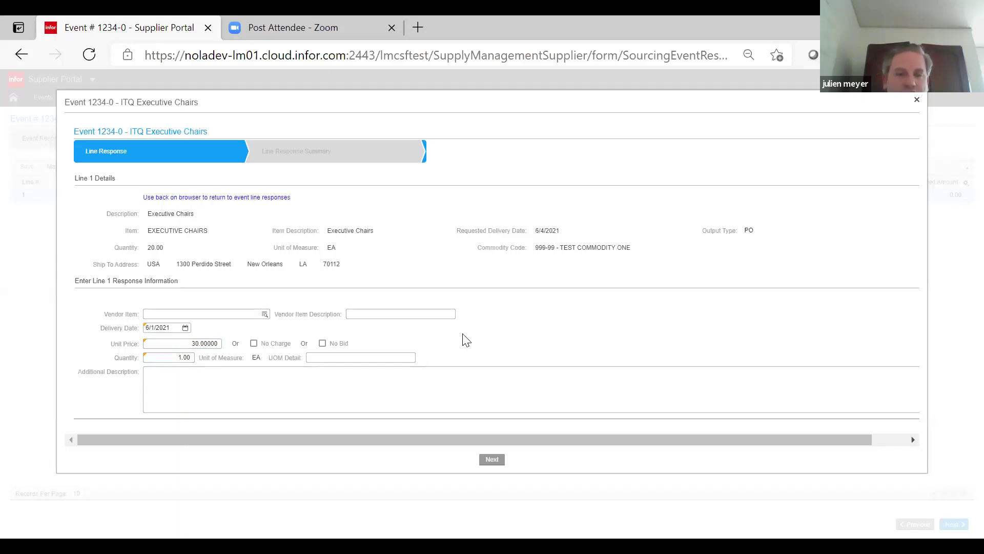
pyautogui.click(469, 374)
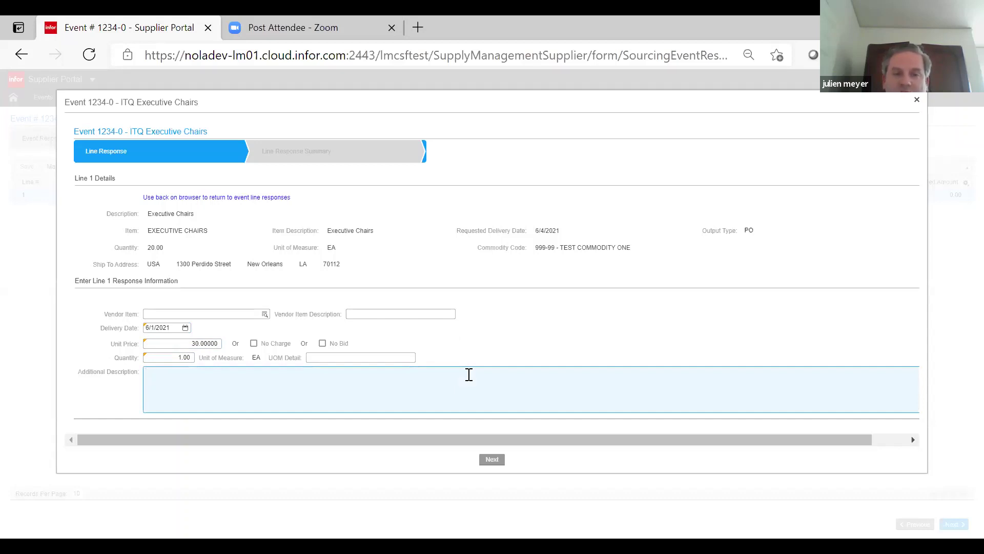
# - Save line 1 so the grid shows unit price 30.00000 and extended amount 30.00
pyautogui.click(491, 460)
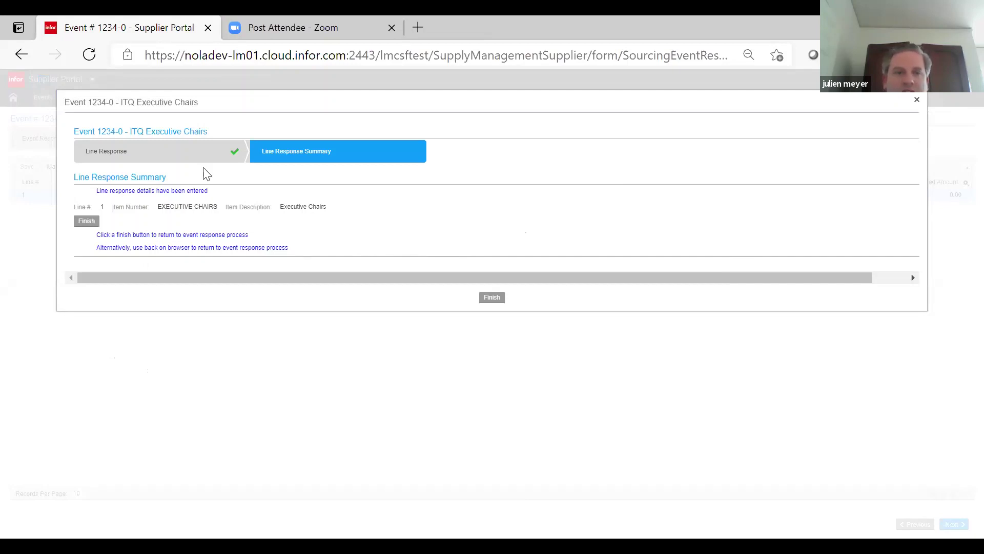
pyautogui.click(187, 158)
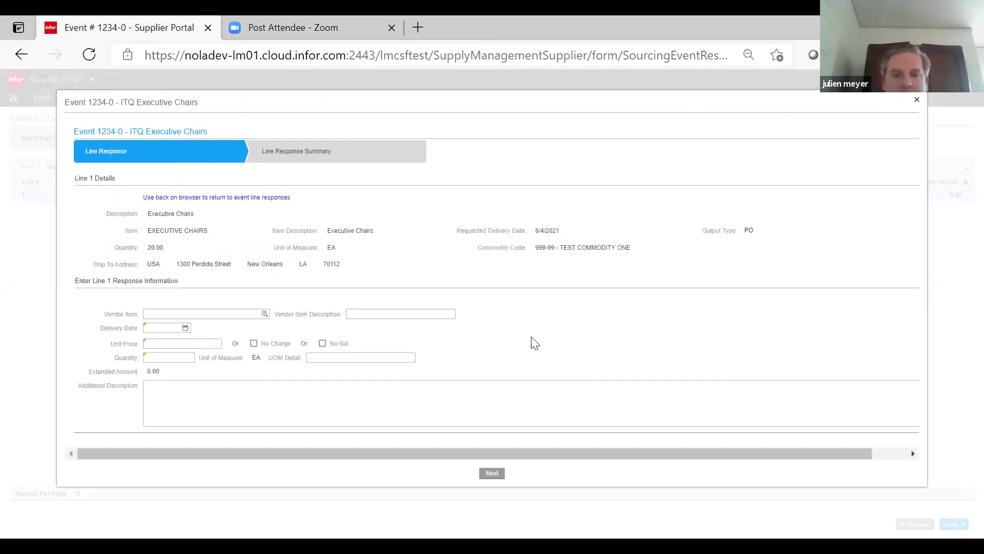
pyautogui.moveTo(764, 454); pyautogui.dragTo(713, 447)
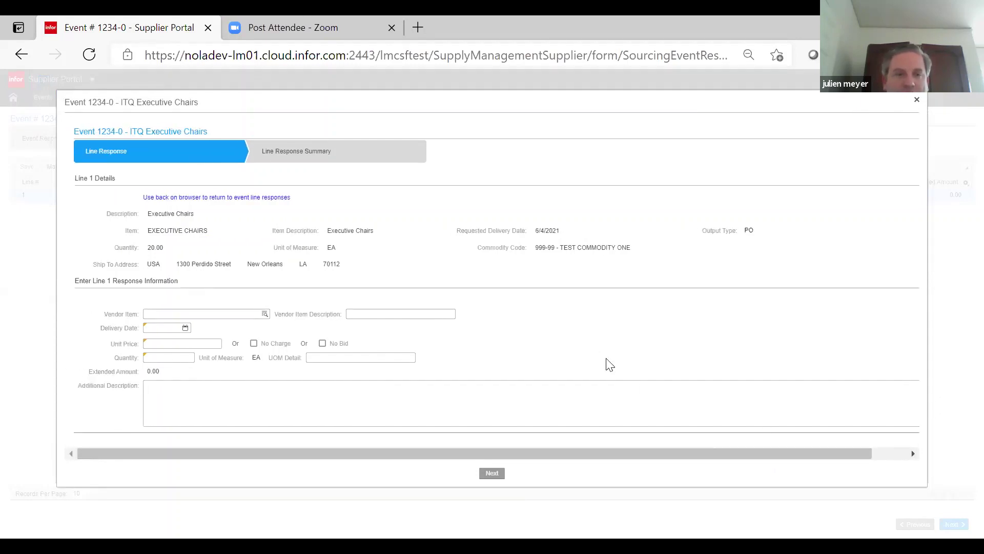
pyautogui.click(317, 159)
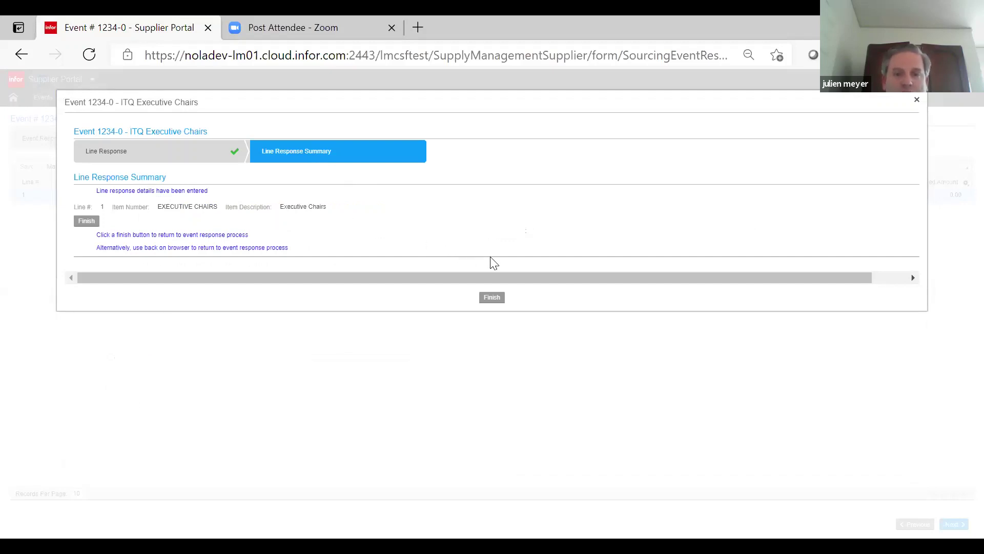
pyautogui.click(491, 301)
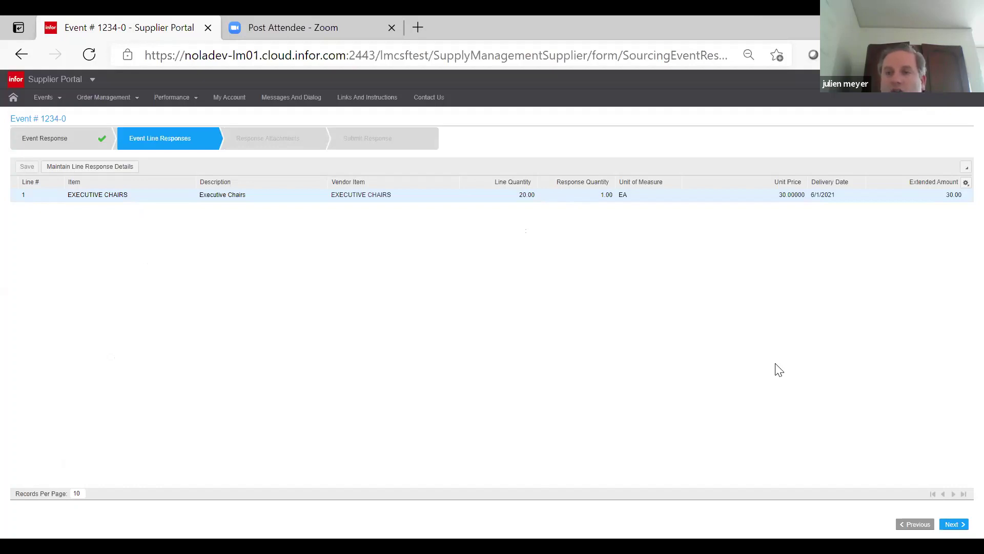
# - Attach TEST PROPOSAL FOR TEST EVENT 1235.pdf with the title 'PROPOSLAL' to the response
pyautogui.click(951, 524)
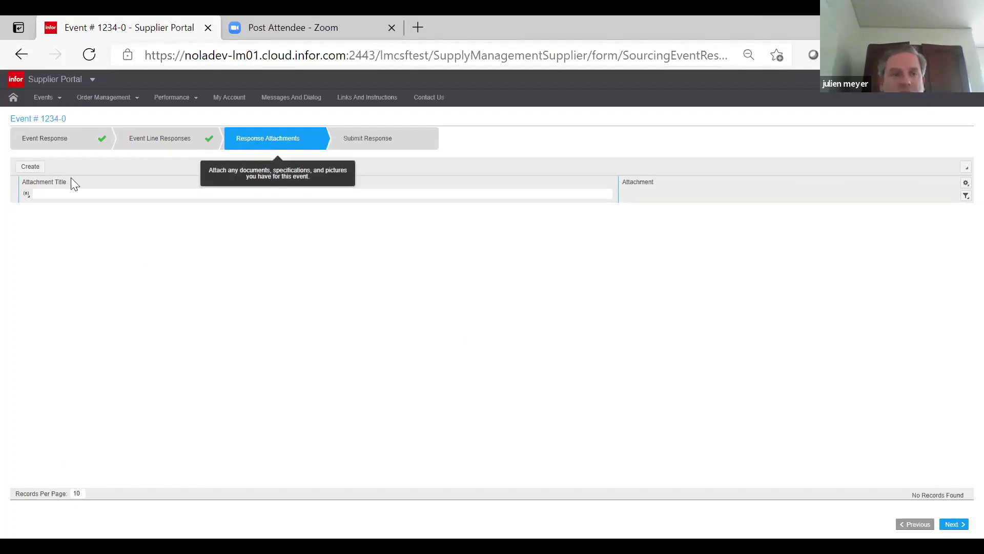
pyautogui.click(30, 166)
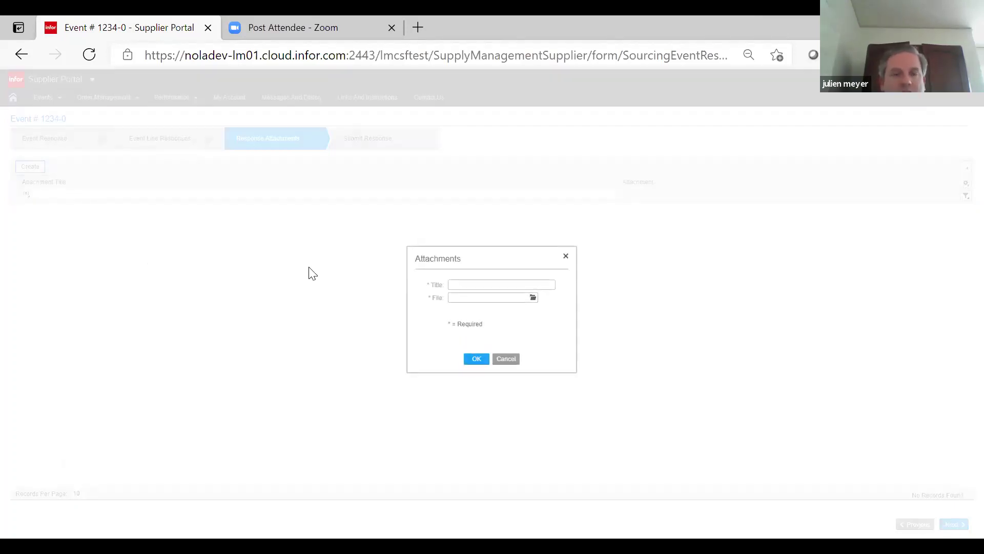
pyautogui.click(500, 280)
pyautogui.write('PROPOSL')
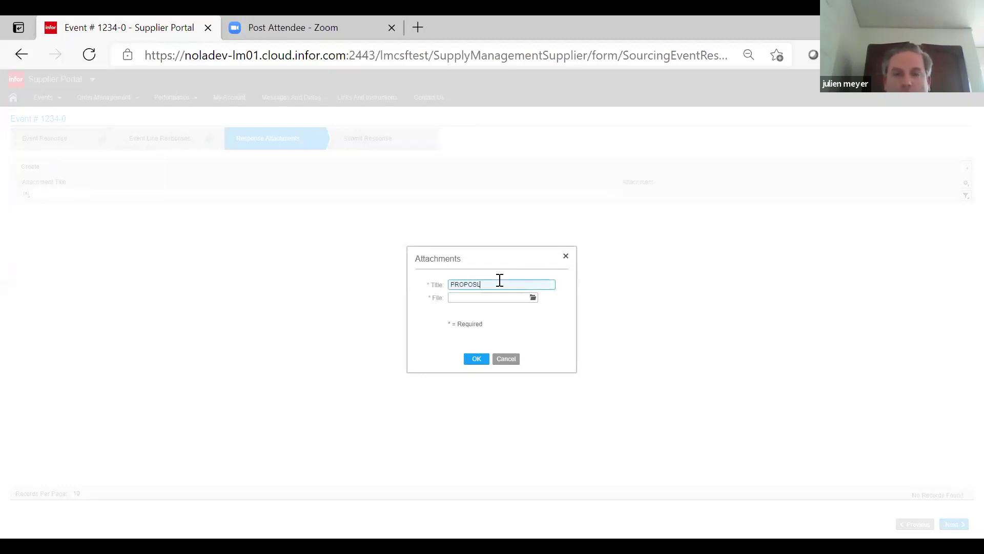
pyautogui.press('BackSpace')
pyautogui.write('AL')
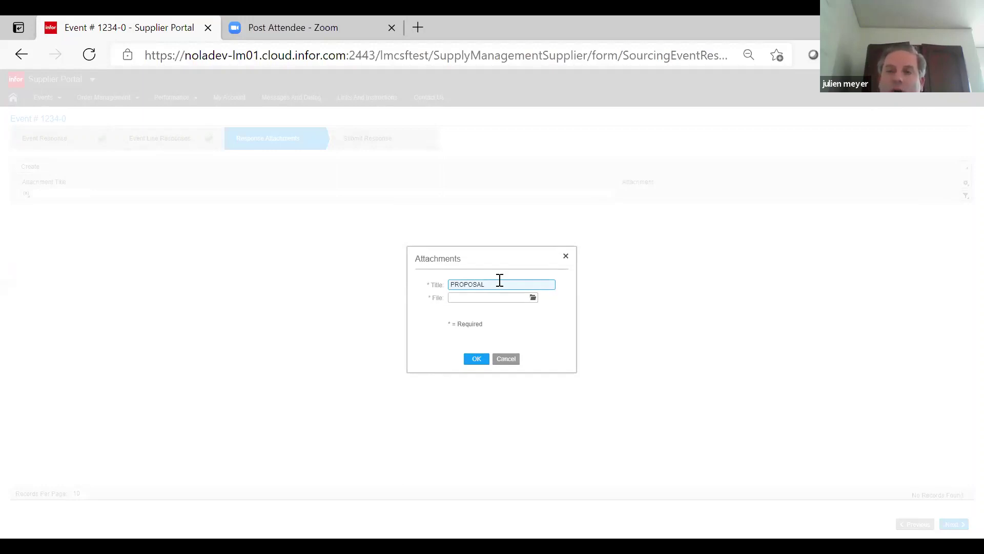
pyautogui.click(532, 298)
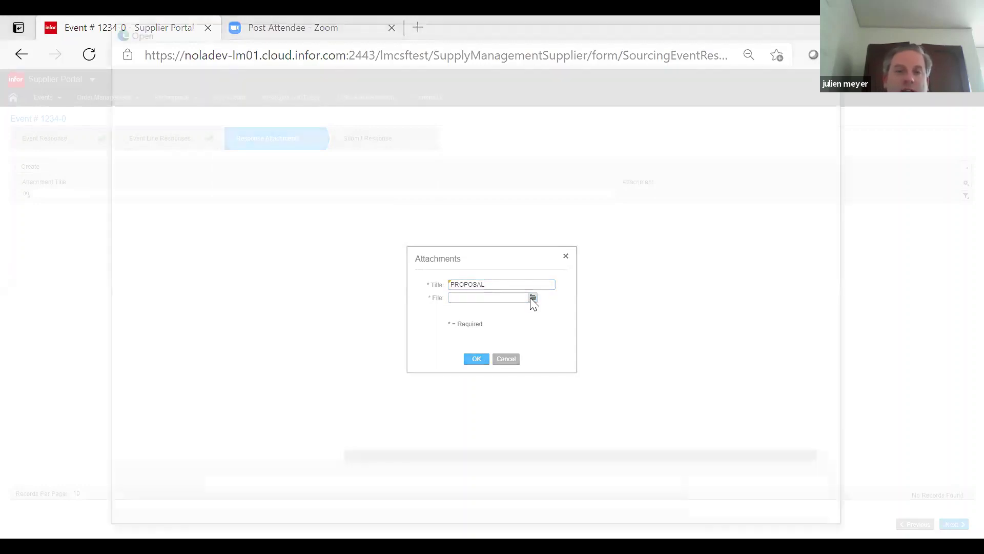
pyautogui.click(452, 162)
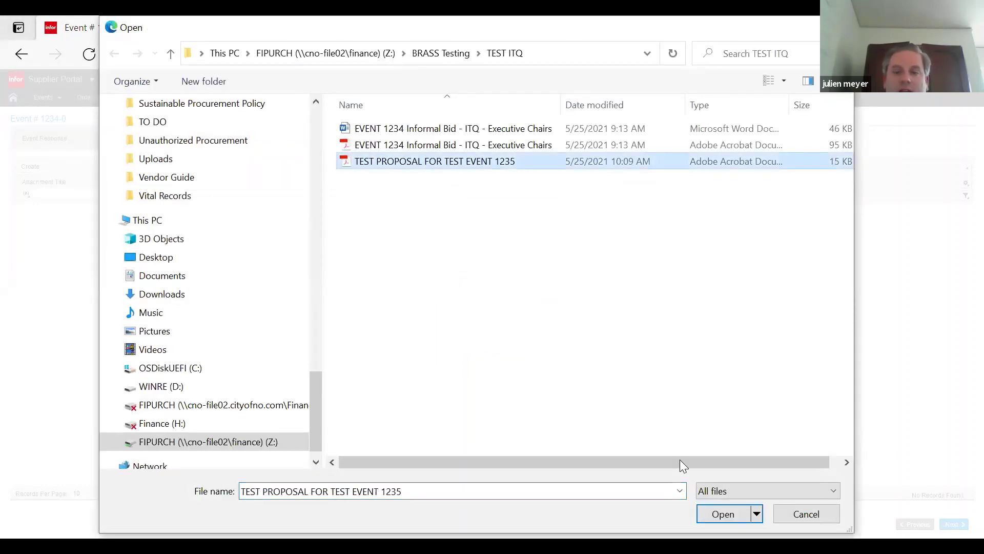
pyautogui.click(703, 512)
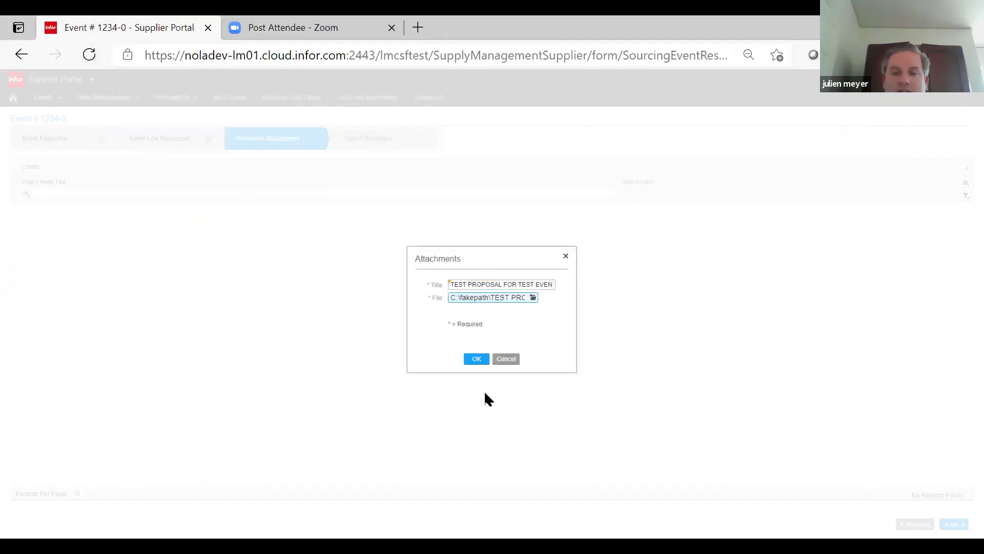
pyautogui.click(476, 359)
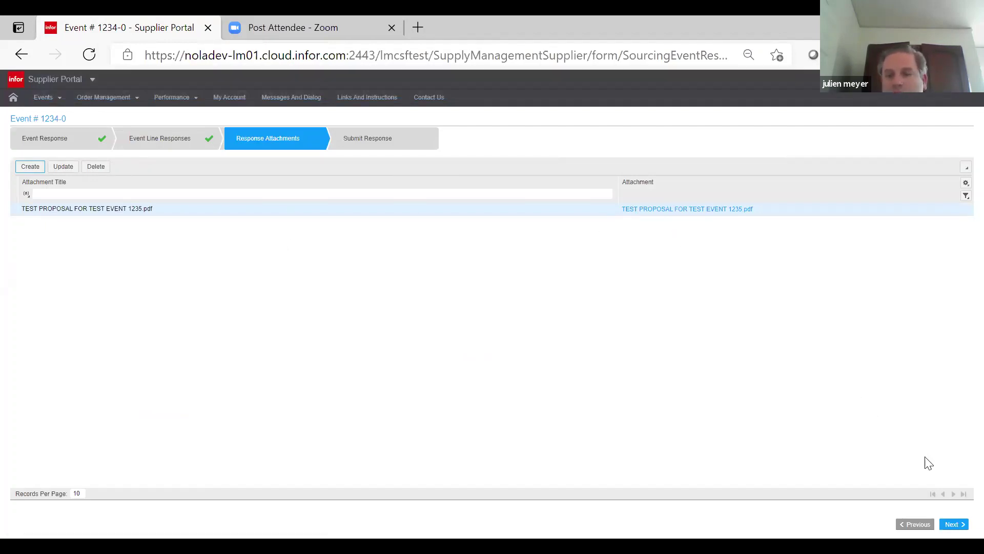
# - Submit the event 1234-0 response from the Submit Response step
pyautogui.click(952, 524)
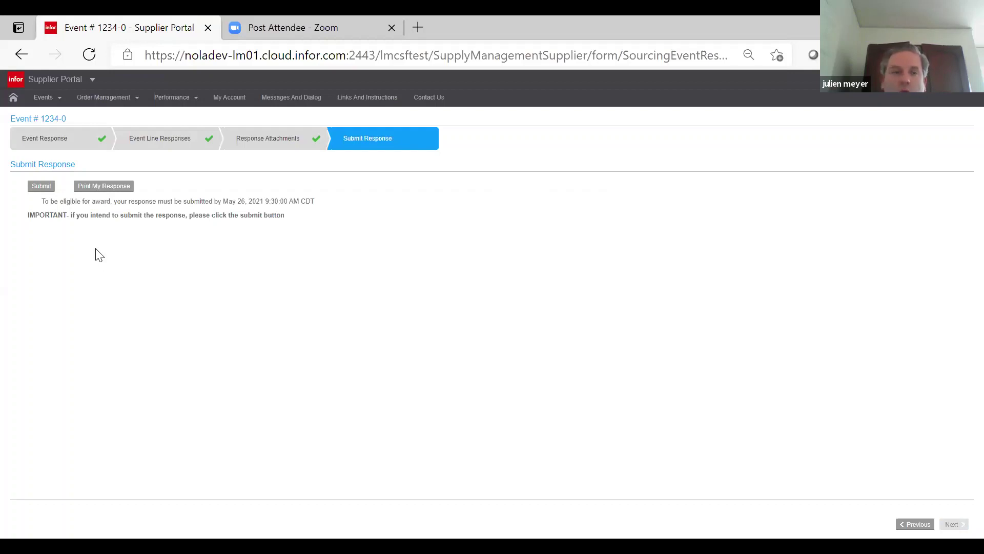
pyautogui.click(41, 186)
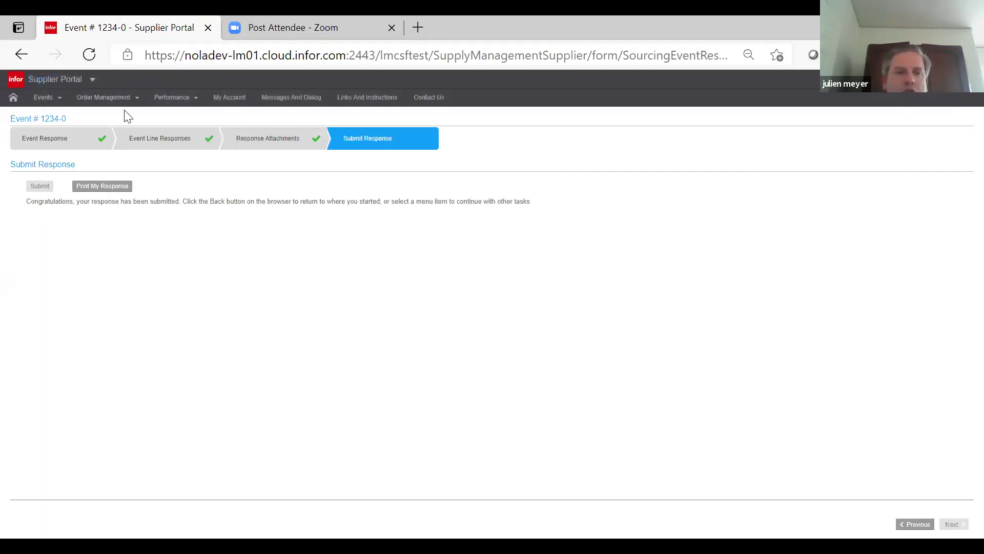
pyautogui.click(51, 100)
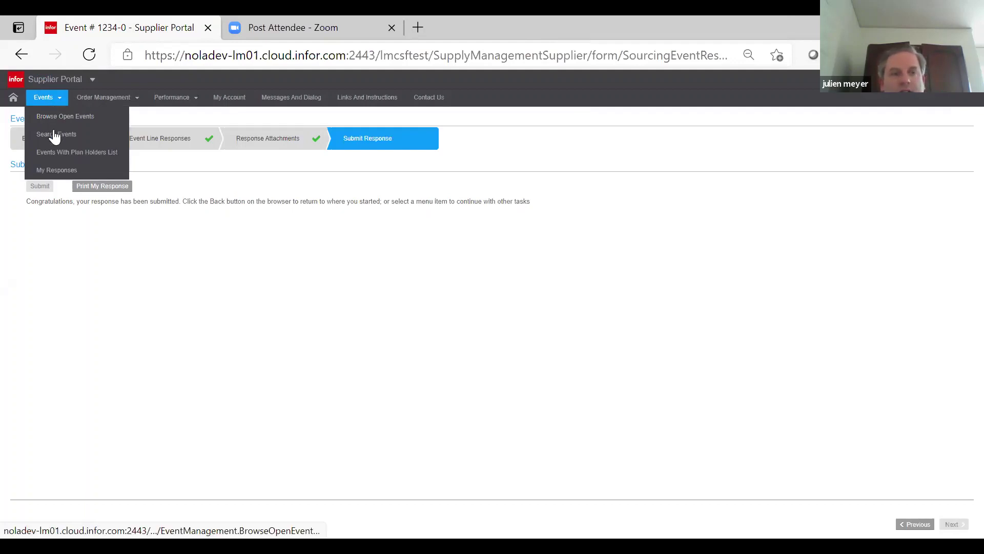
# - Open the 1234-0 response listed under My Responses' Responses Open For Award
pyautogui.click(57, 170)
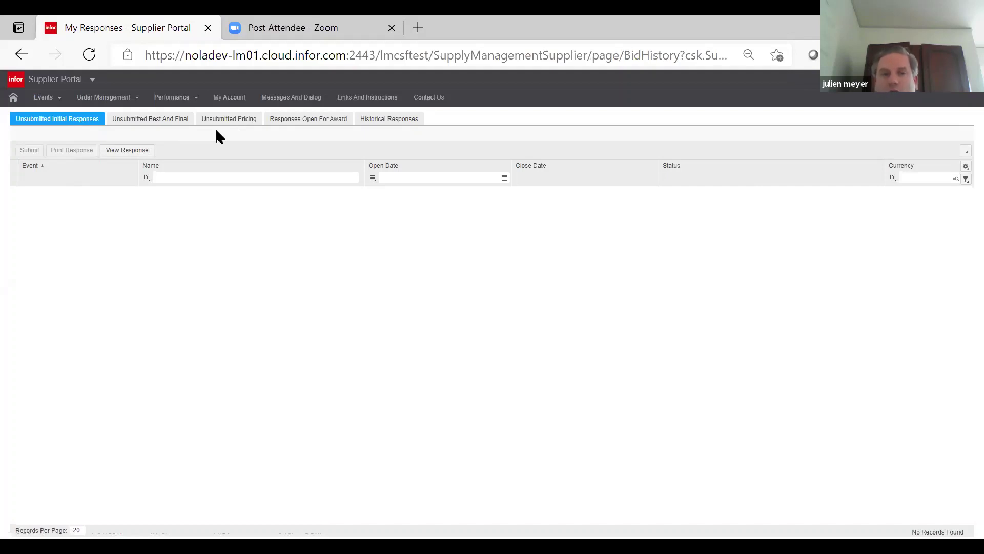
pyautogui.click(294, 123)
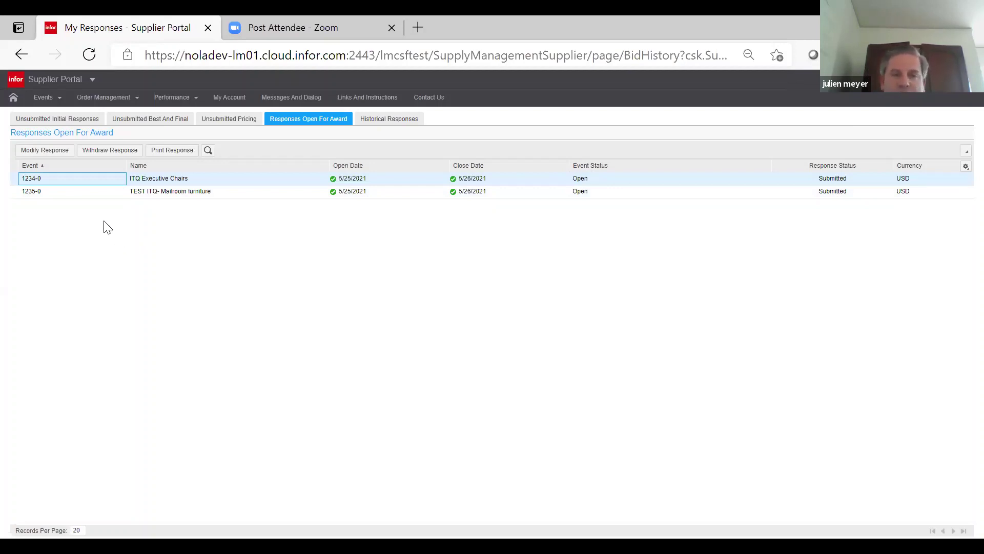
pyautogui.doubleClick(109, 184)
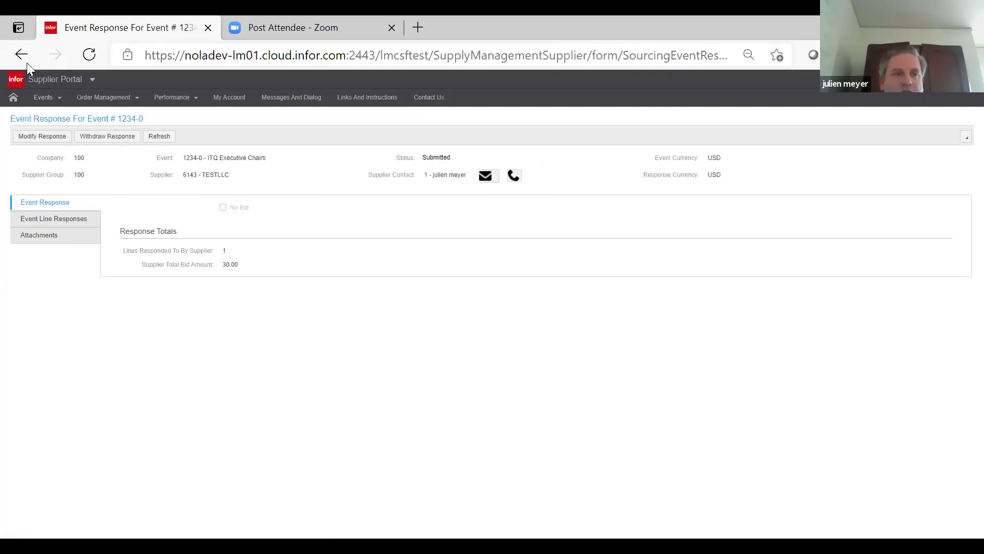
# - Open event 1234 ITQ Executive Chairs from Browse Open Events and view its response
pyautogui.click(53, 103)
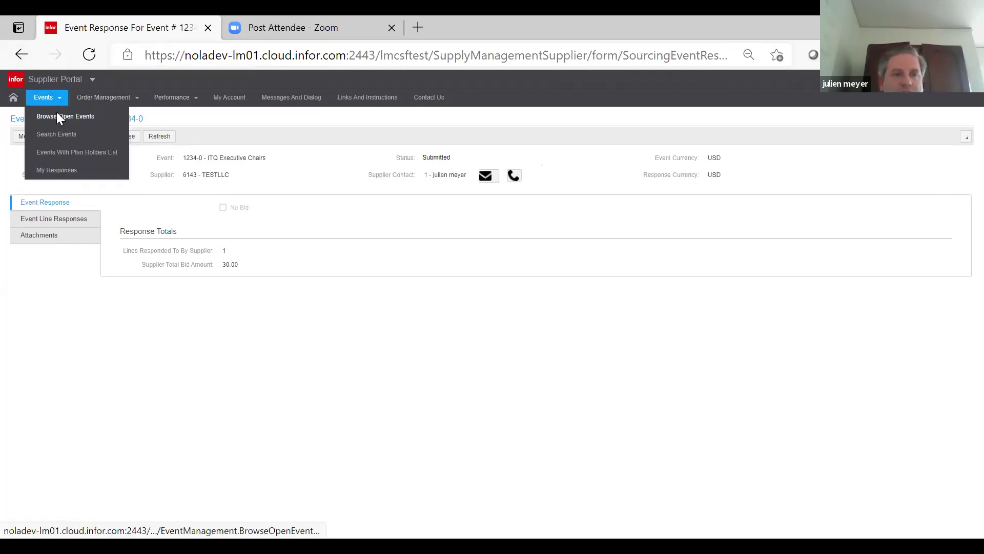
pyautogui.click(57, 113)
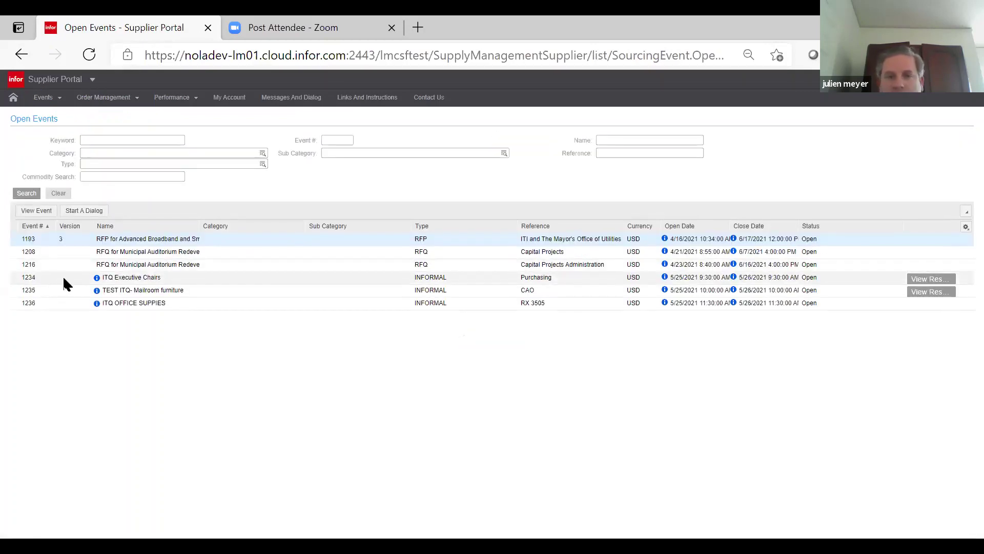
pyautogui.doubleClick(64, 278)
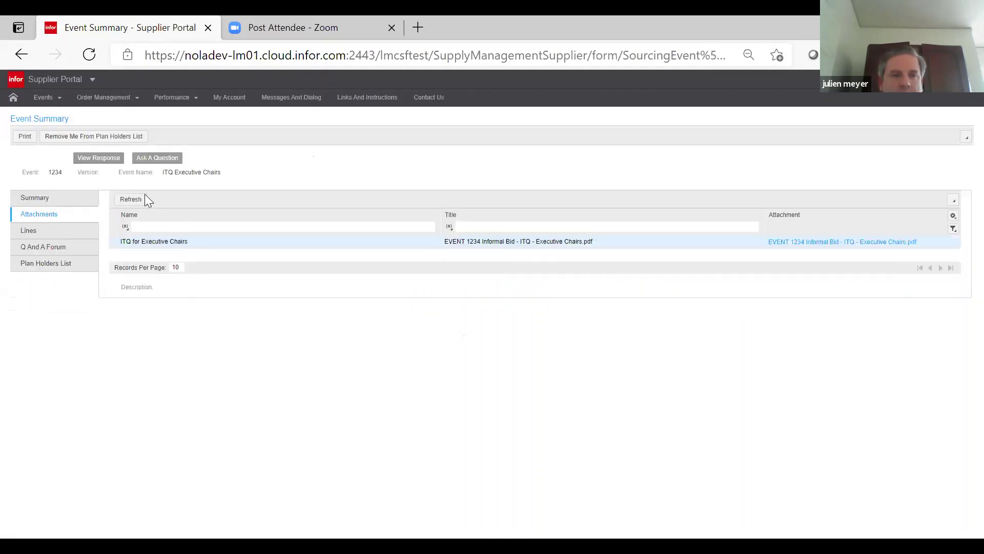
pyautogui.click(100, 158)
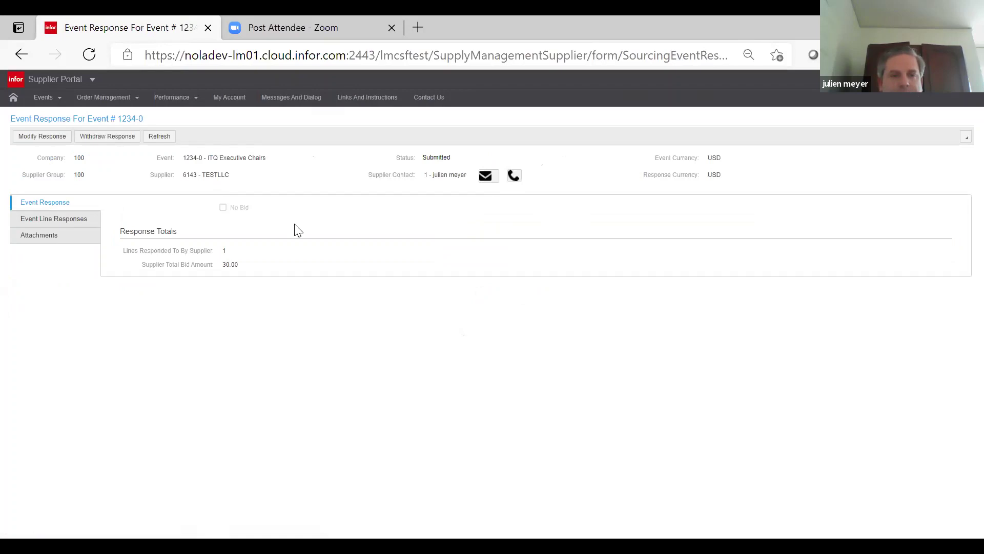
# - Check the line and attachment tabs, then open line 1 Executive Chairs' summary
pyautogui.click(54, 220)
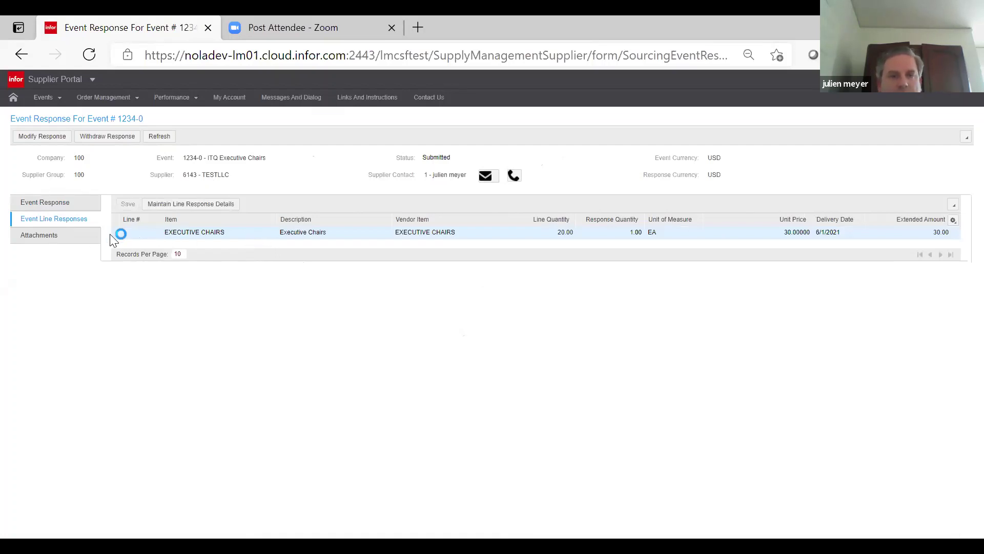
pyautogui.click(77, 239)
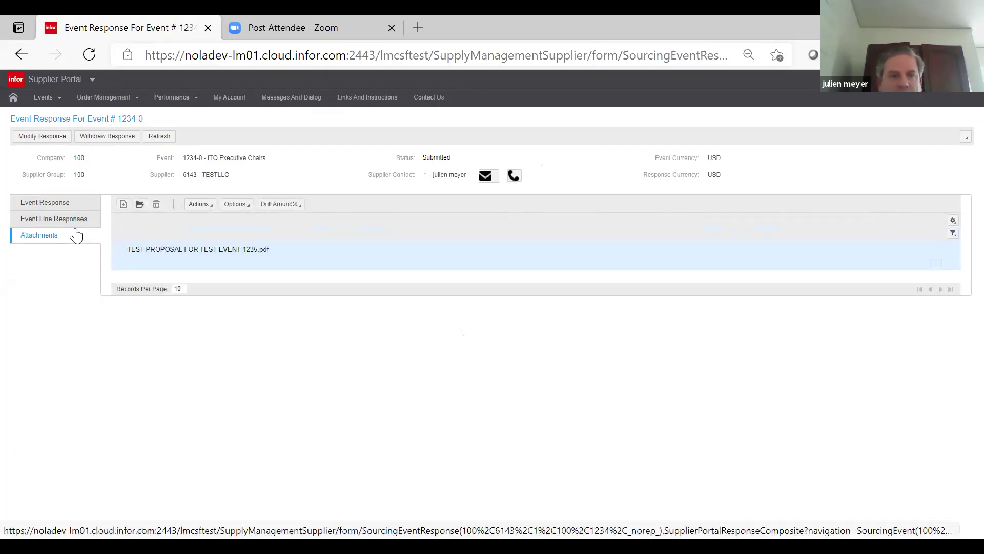
pyautogui.click(74, 222)
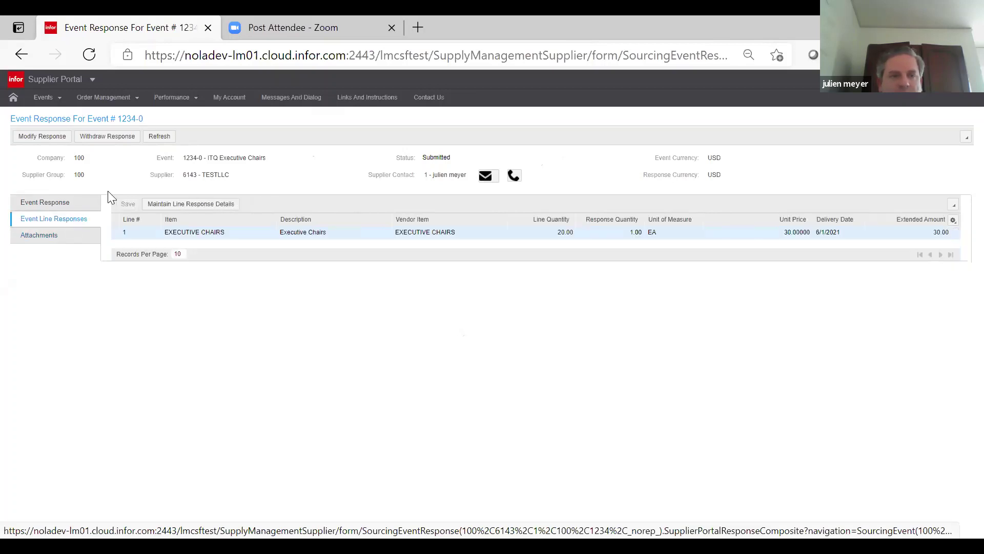
pyautogui.doubleClick(147, 231)
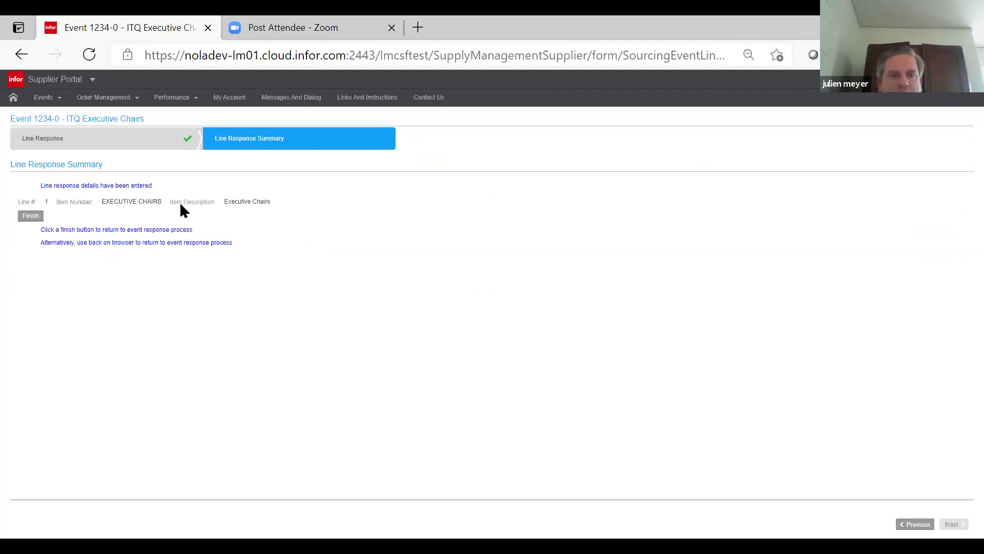
# - Return to Responses Open For Award under Events > My Responses
pyautogui.click(140, 146)
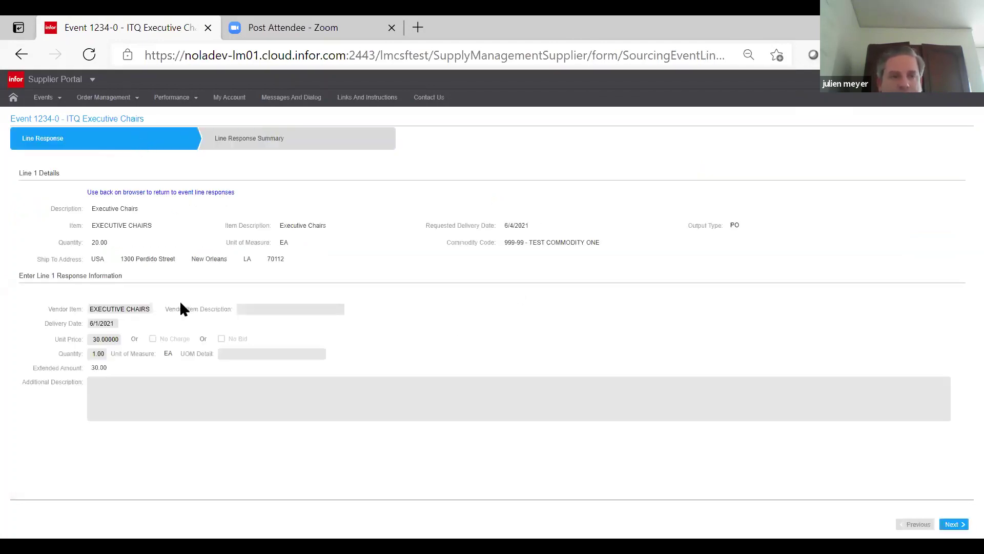
pyautogui.click(248, 136)
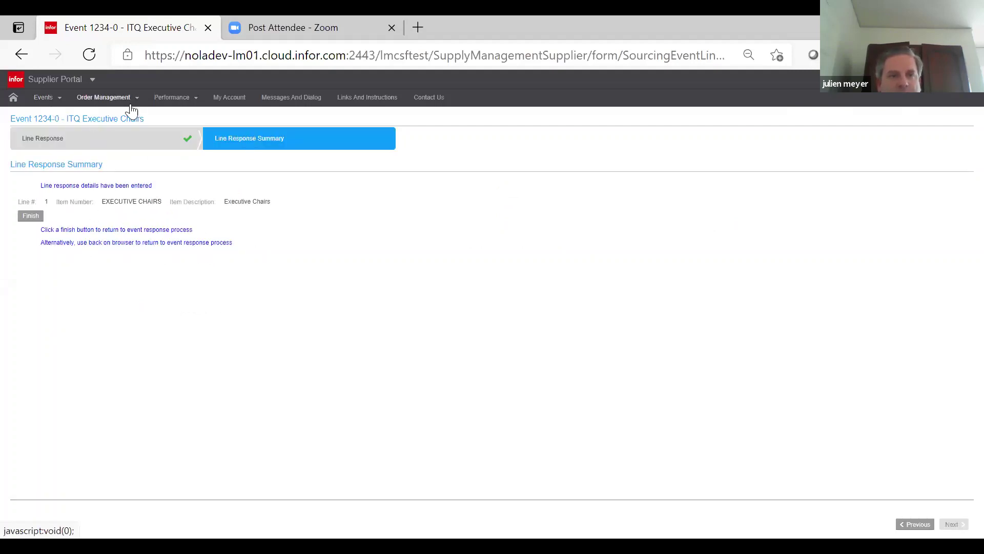
pyautogui.click(51, 105)
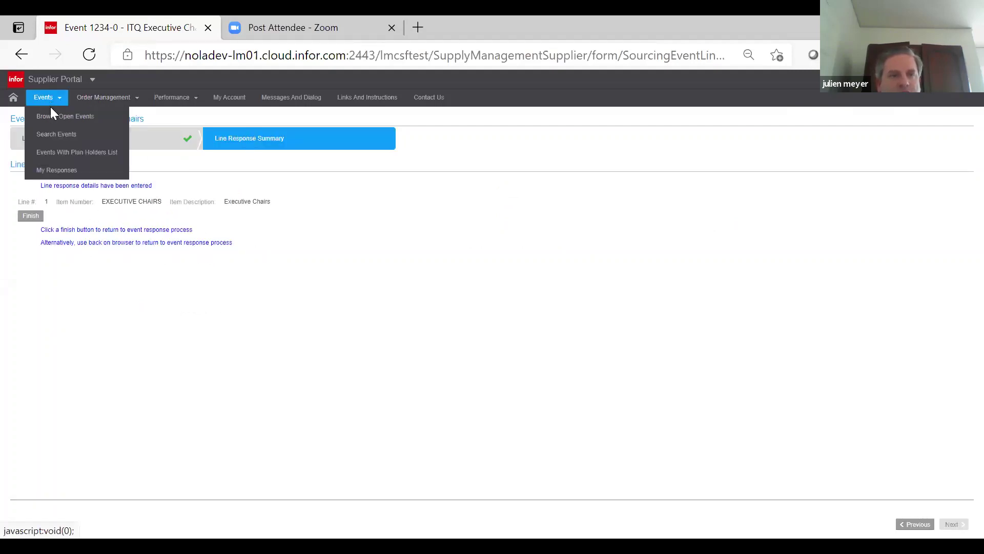
pyautogui.click(56, 170)
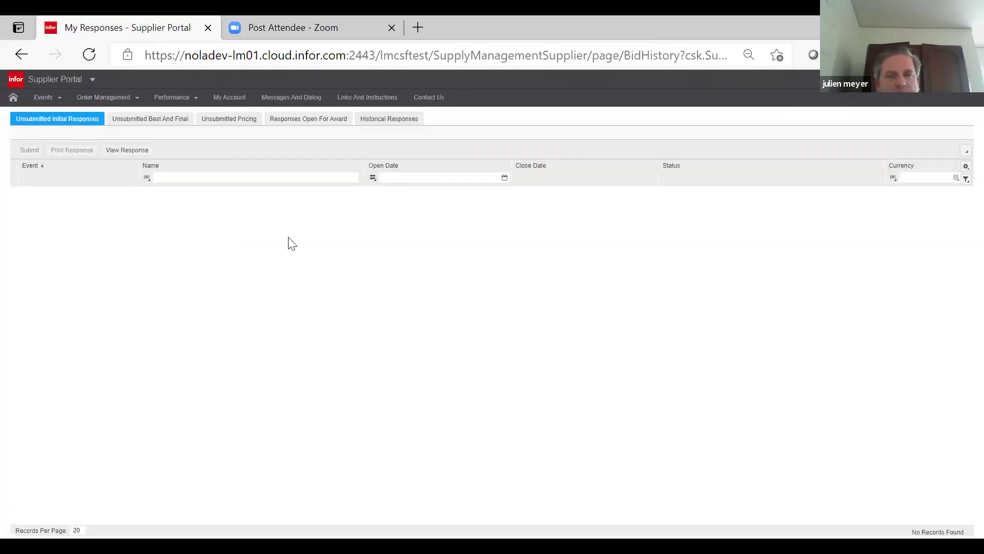
pyautogui.click(296, 121)
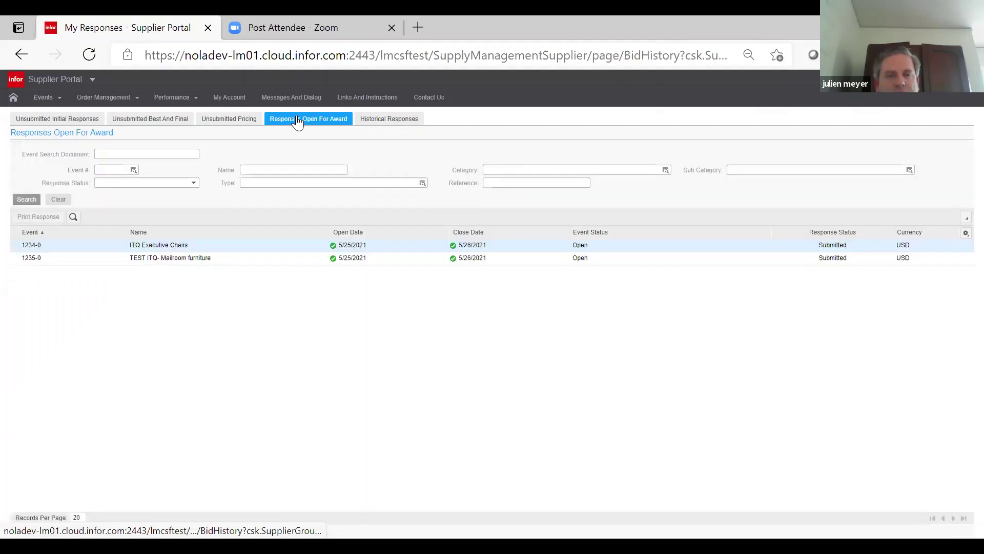
# - Bring up the action menu for response 1234-0
pyautogui.rightClick(224, 179)
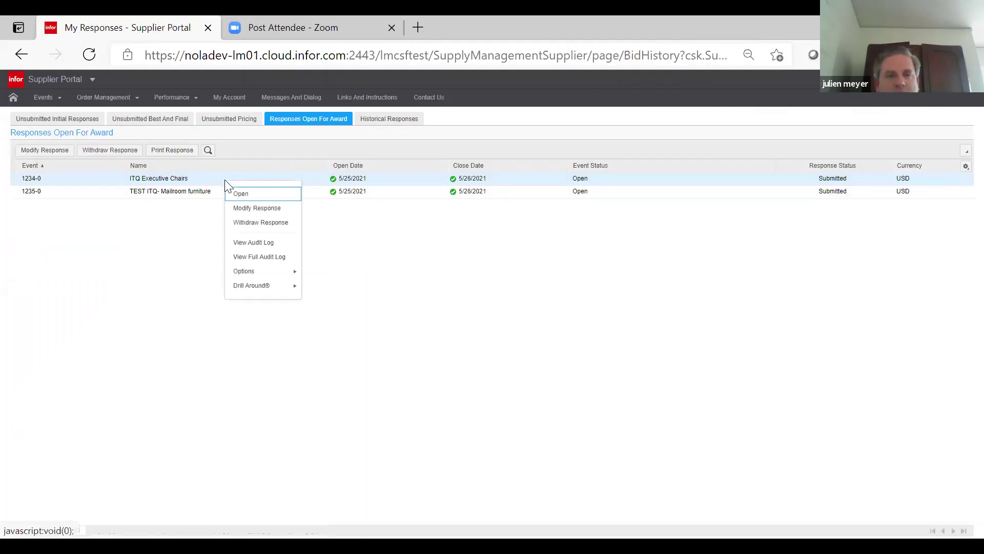
pyautogui.click(91, 177)
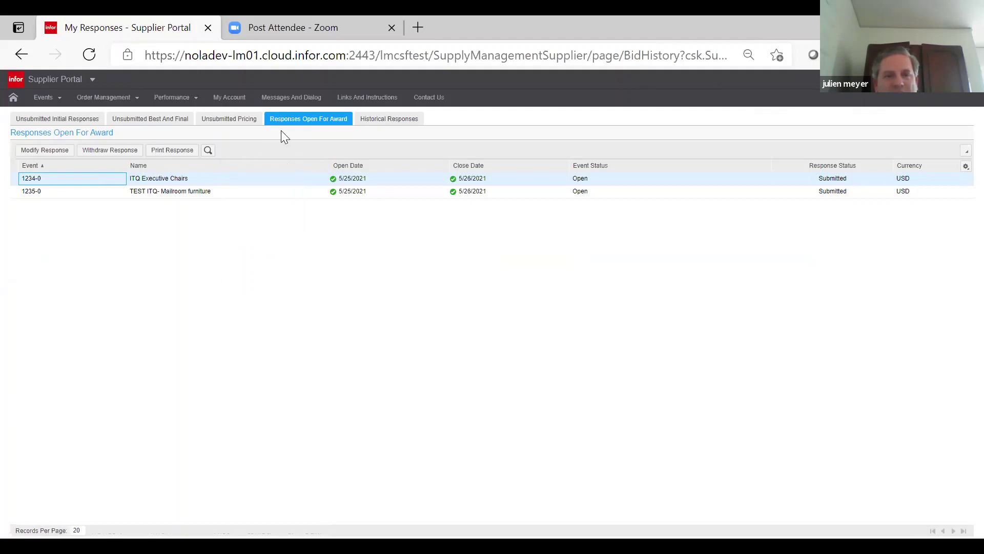
pyautogui.rightClick(82, 183)
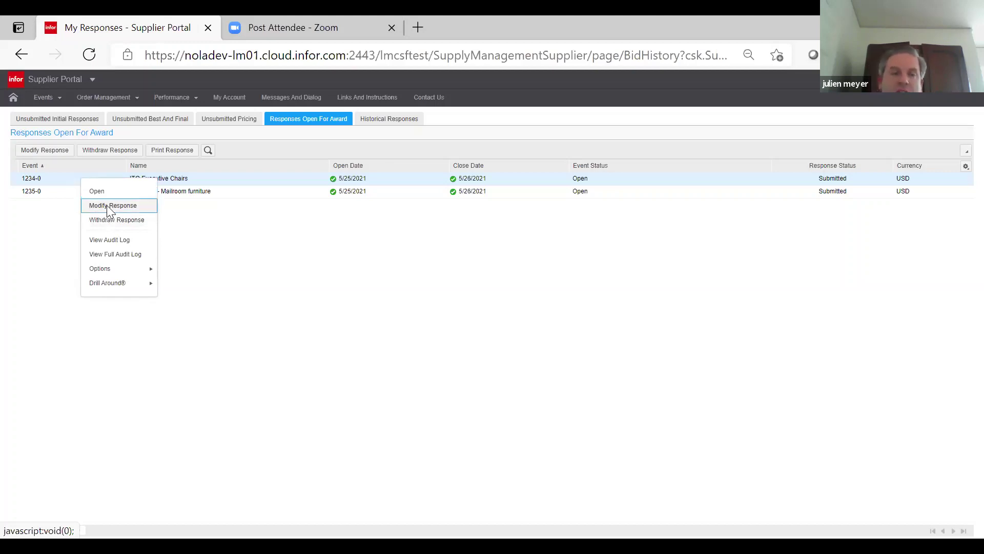
# - Choose Modify Response for 1234-0 and confirm with Yes
pyautogui.click(106, 205)
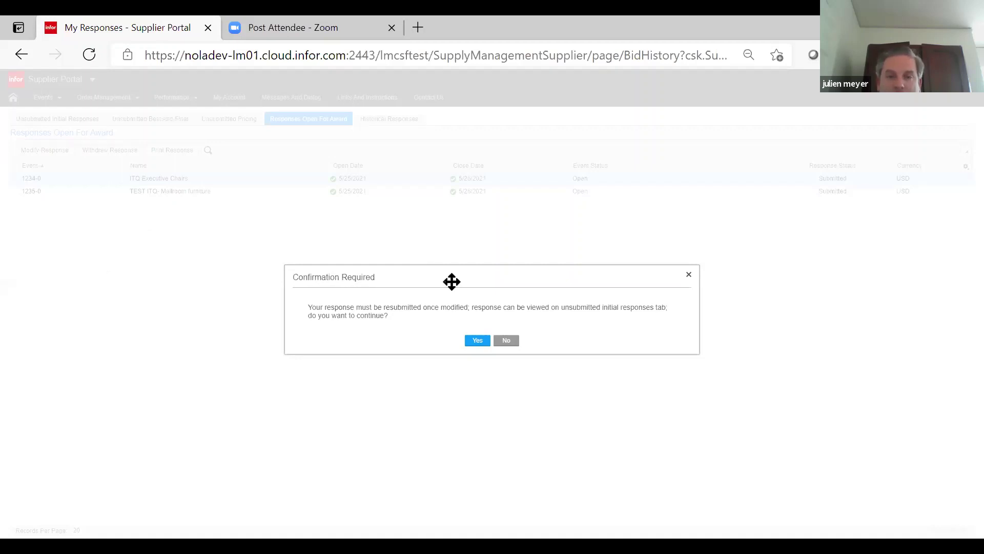
pyautogui.click(477, 340)
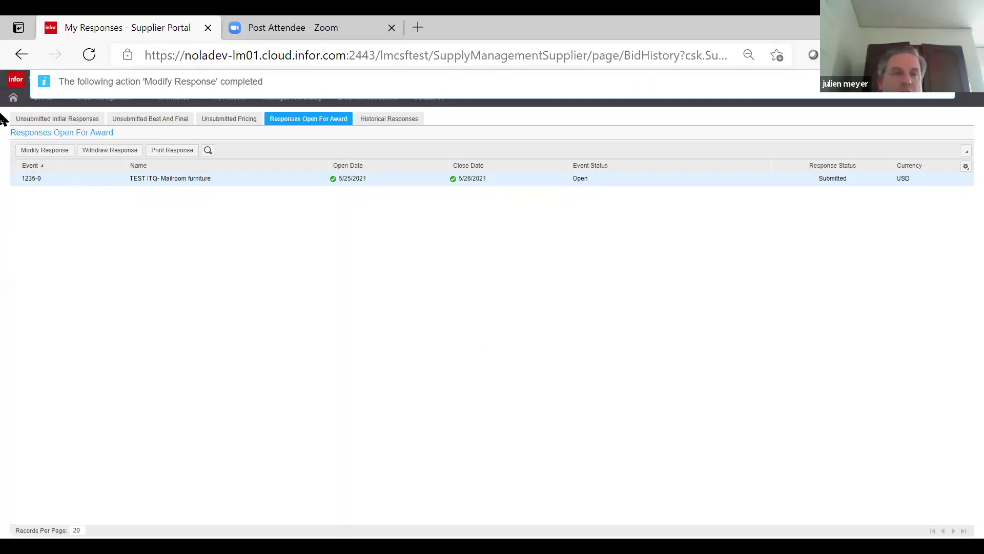
# - Edit event 1234's response and show its line responses with Executive Chairs at 30.00000
pyautogui.click(41, 100)
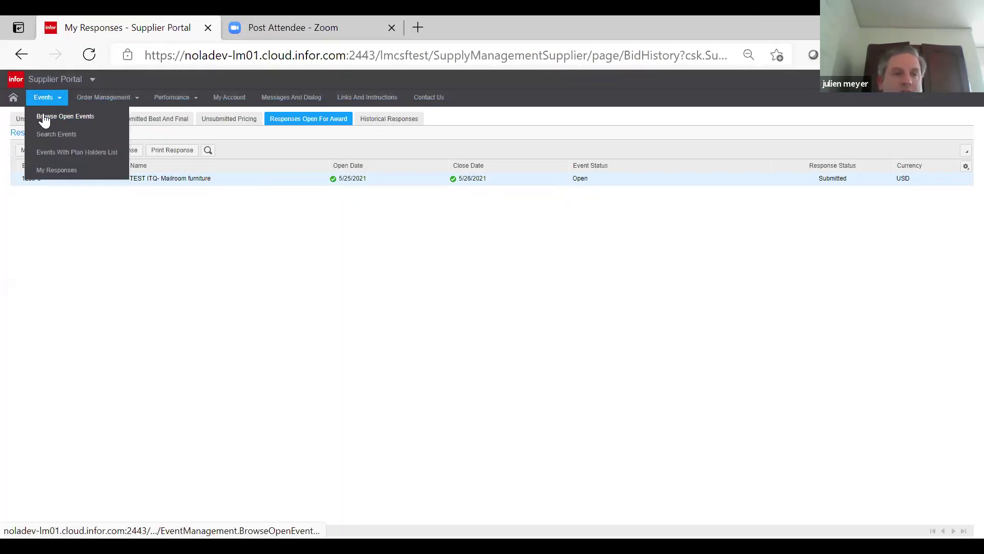
pyautogui.click(47, 118)
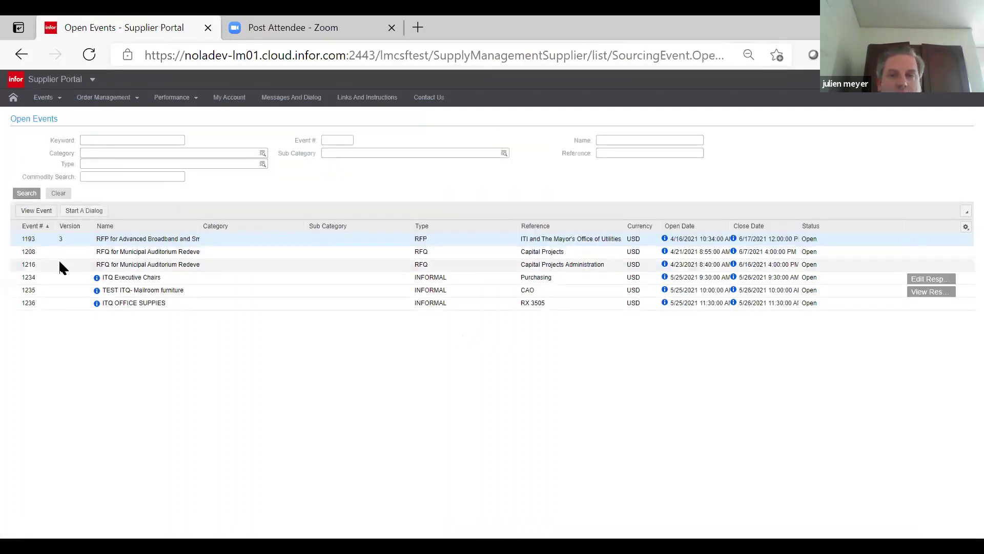
pyautogui.click(571, 277)
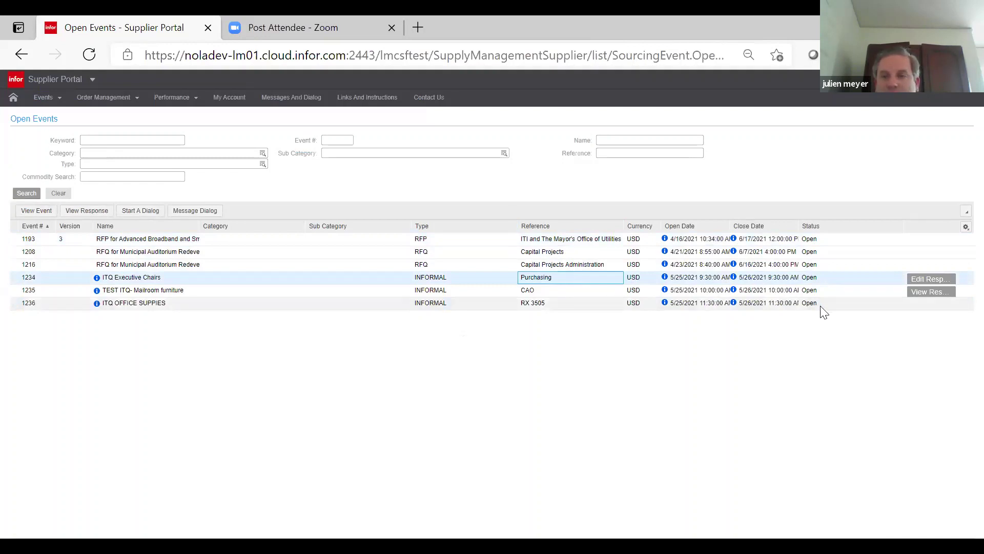
pyautogui.click(928, 281)
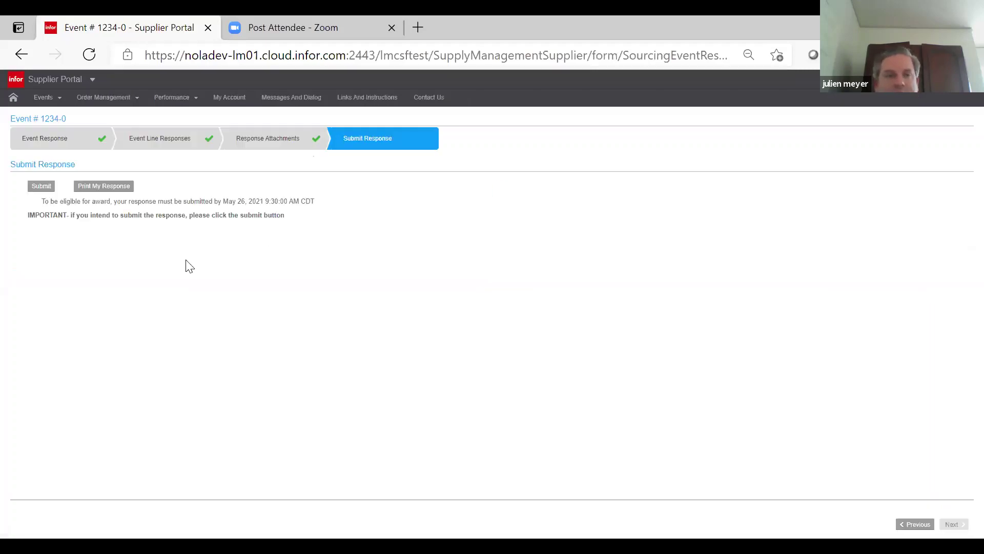
pyautogui.click(269, 145)
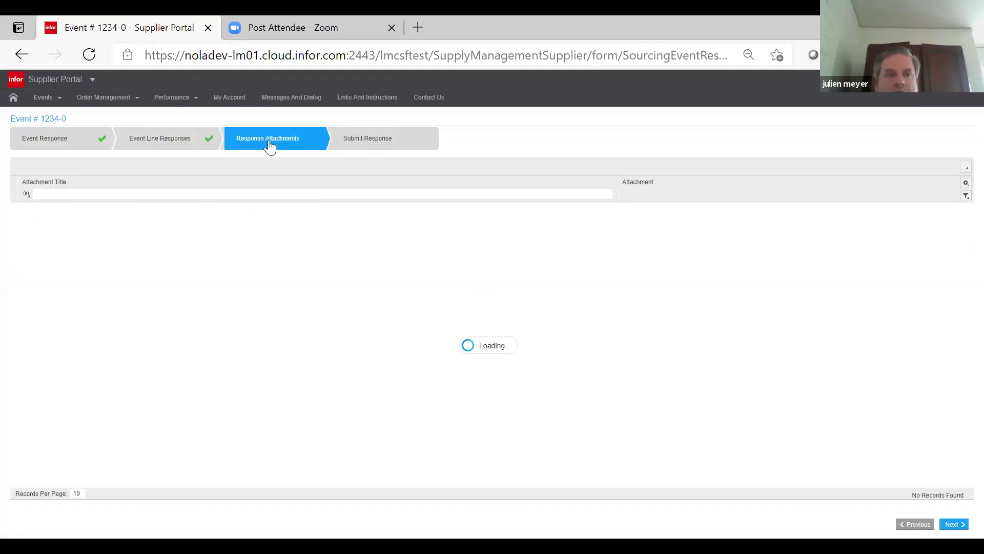
pyautogui.click(182, 148)
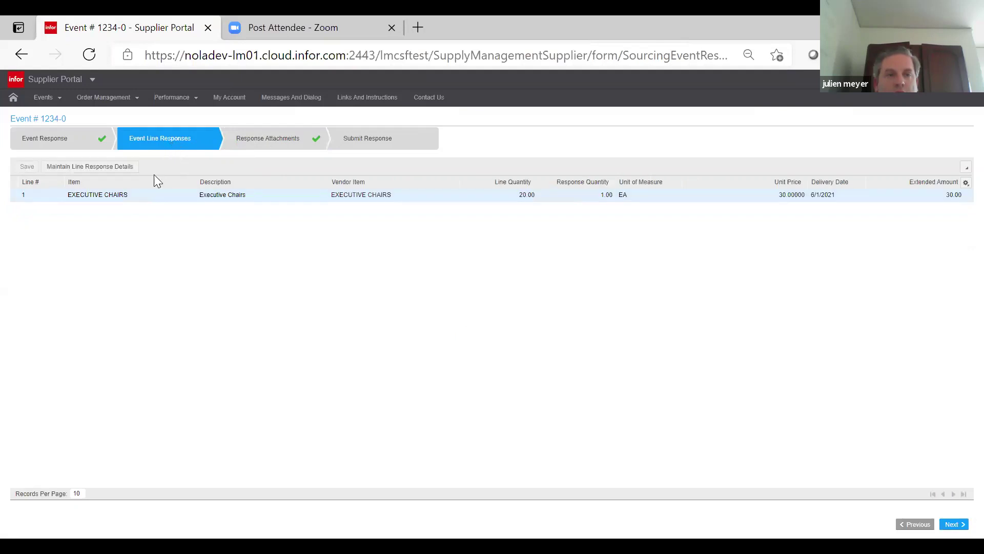
# - Change line 1 Executive Chairs unit price from 30 to 60, giving an extended amount of 60.00
pyautogui.click(146, 197)
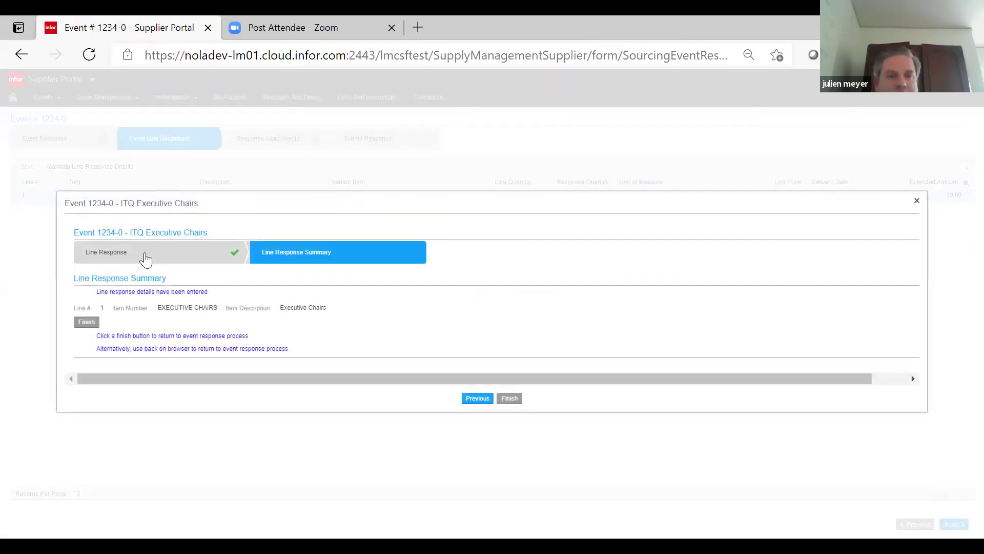
pyautogui.click(146, 258)
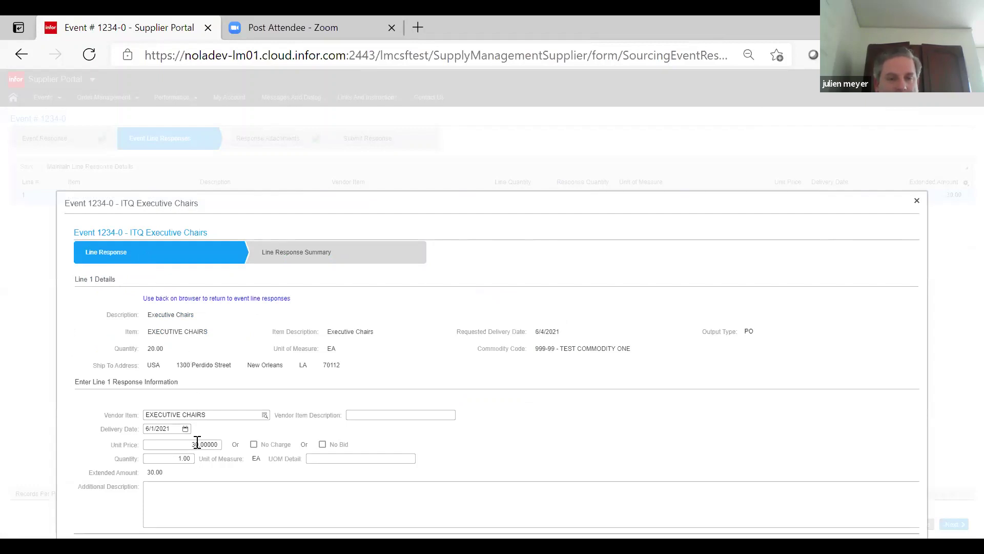
pyautogui.doubleClick(213, 443)
pyautogui.press('BackSpace')
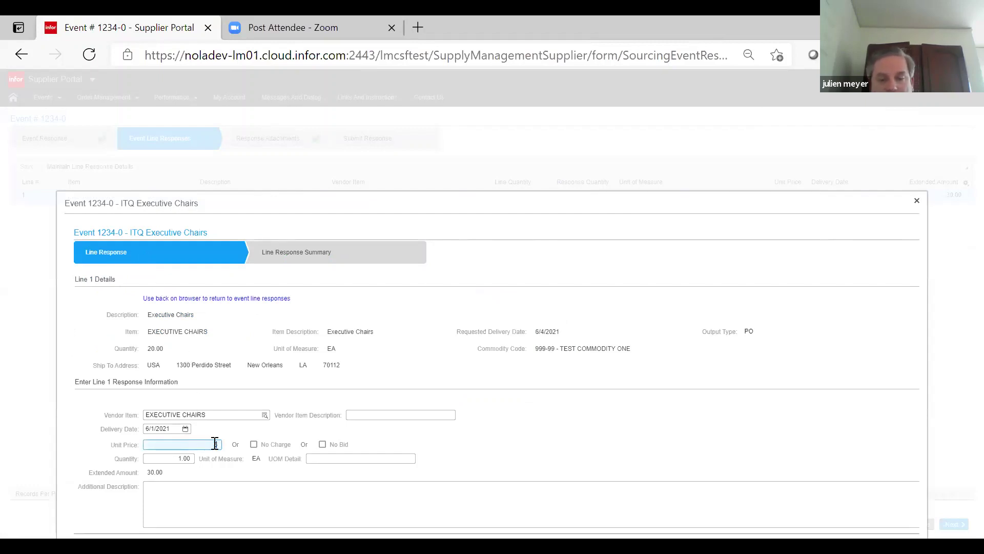
pyautogui.write('60')
pyautogui.click(340, 450)
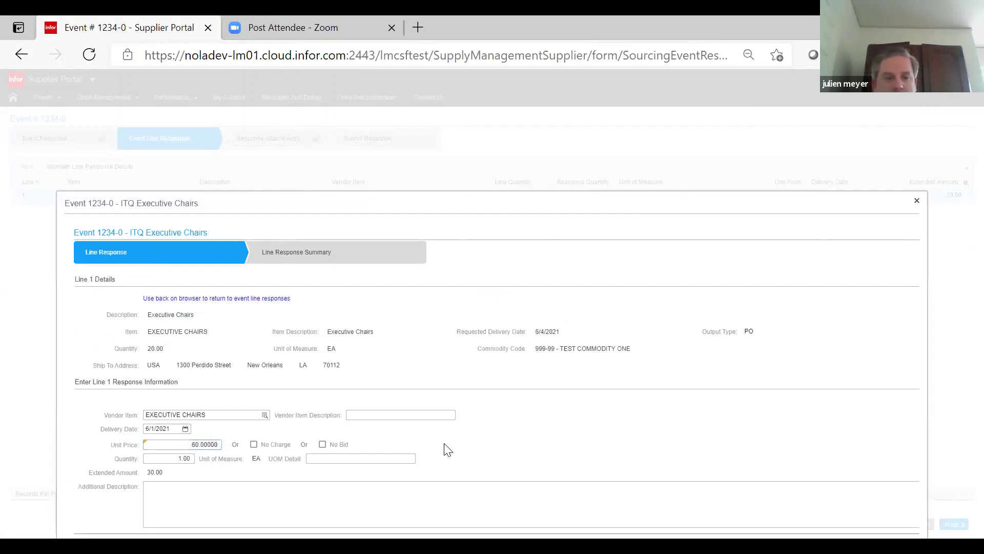
pyautogui.moveTo(525, 203); pyautogui.dragTo(511, 104)
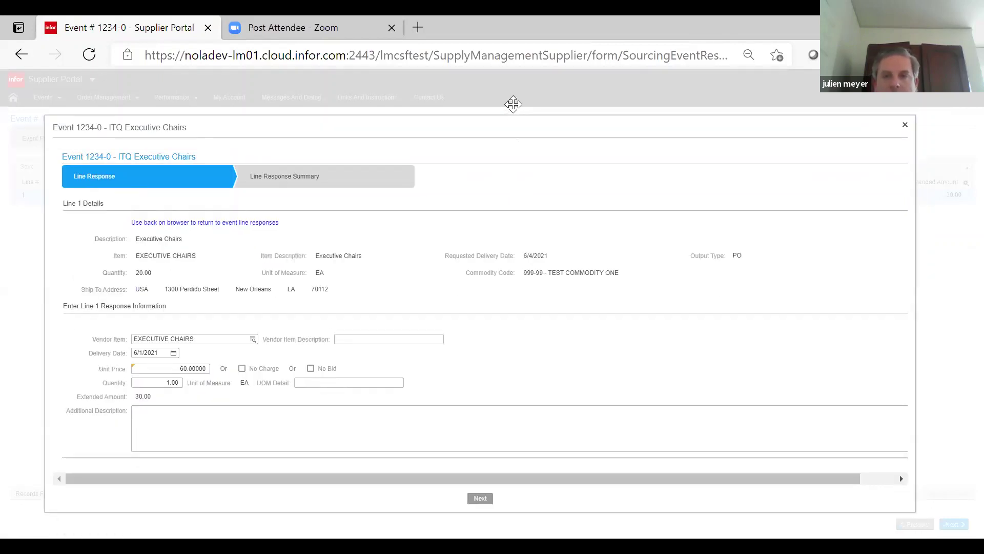
pyautogui.click(476, 477)
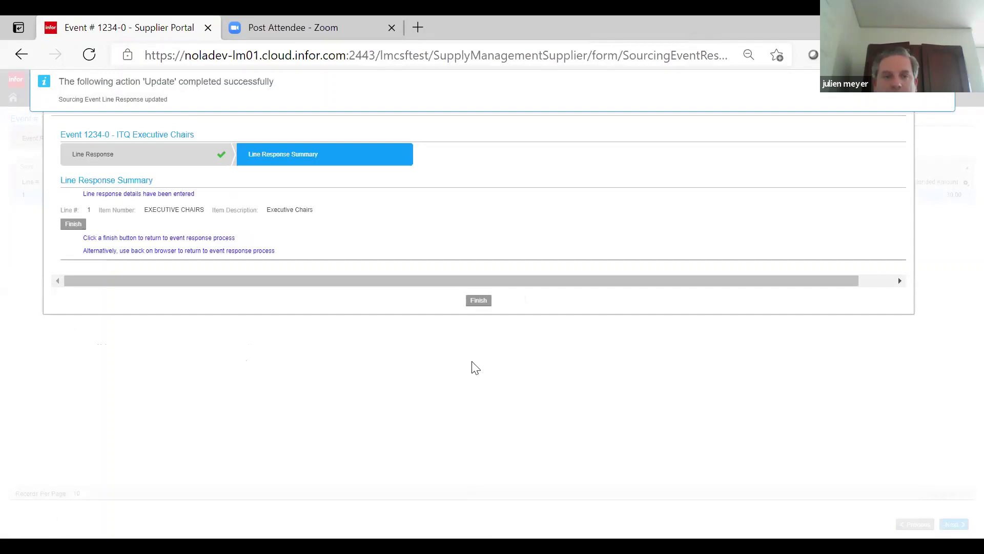
pyautogui.click(476, 305)
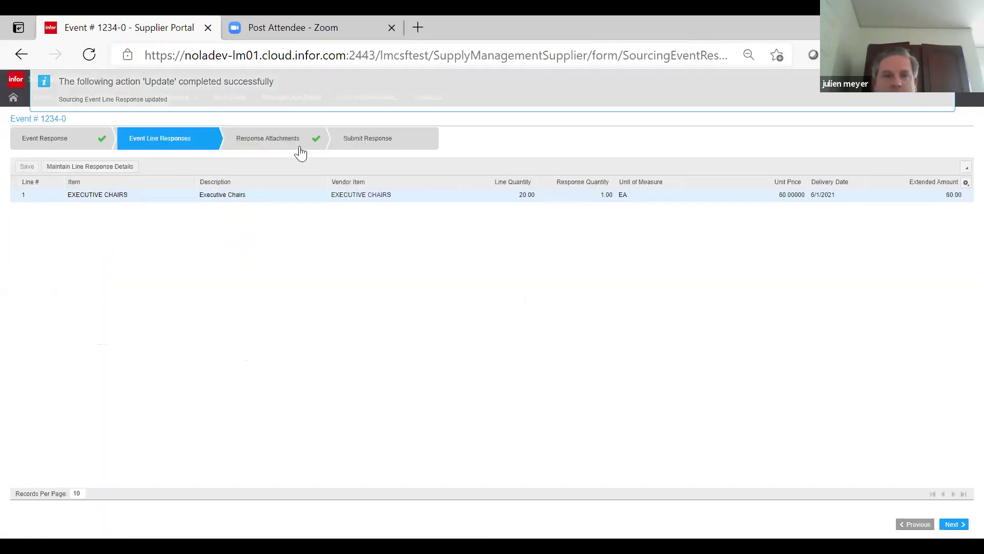
# - Replace the proposal attachment with TEST PROPOSAL FOR TEST EVENT 1235.pdf, titled 'UPDATED PROPOSAL'
pyautogui.click(283, 138)
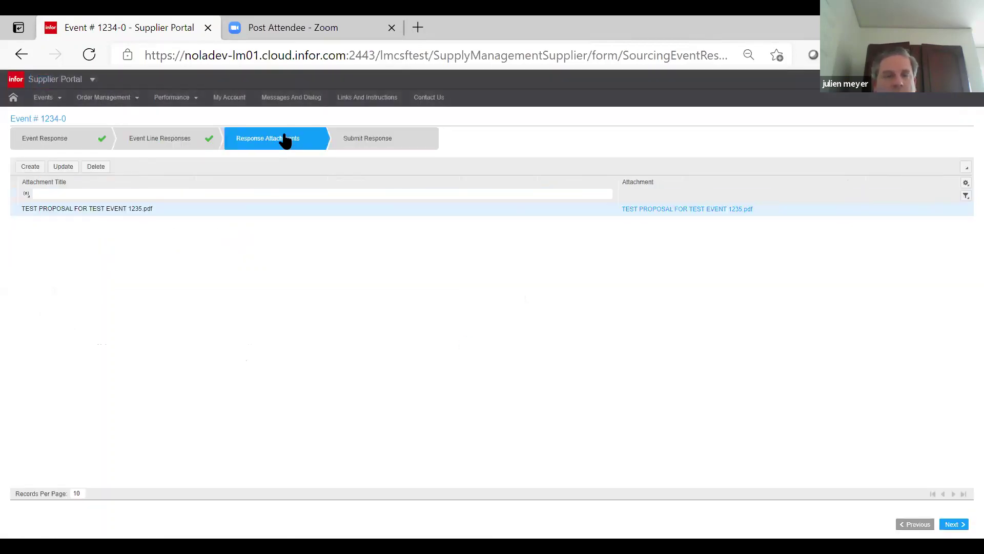
pyautogui.click(63, 165)
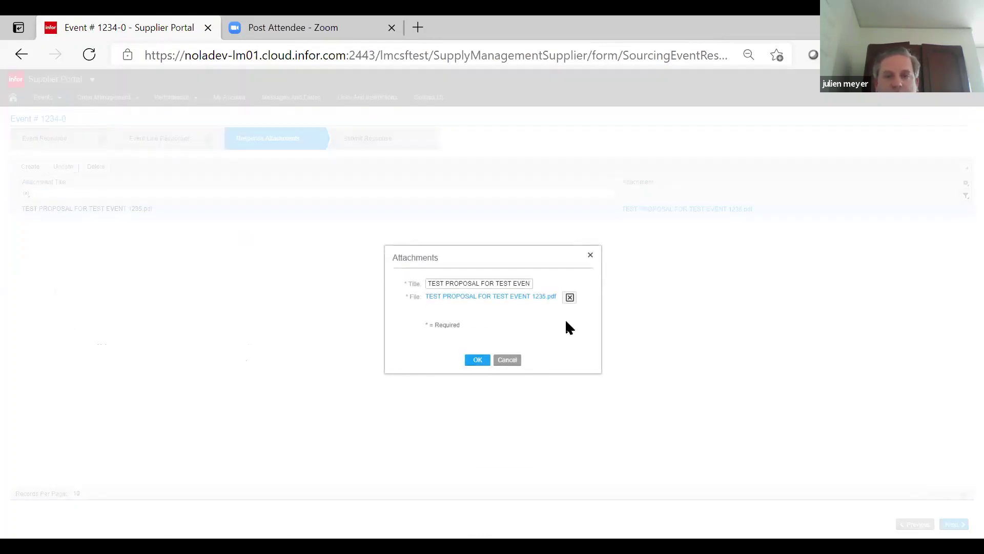
pyautogui.click(569, 297)
pyautogui.click(511, 281)
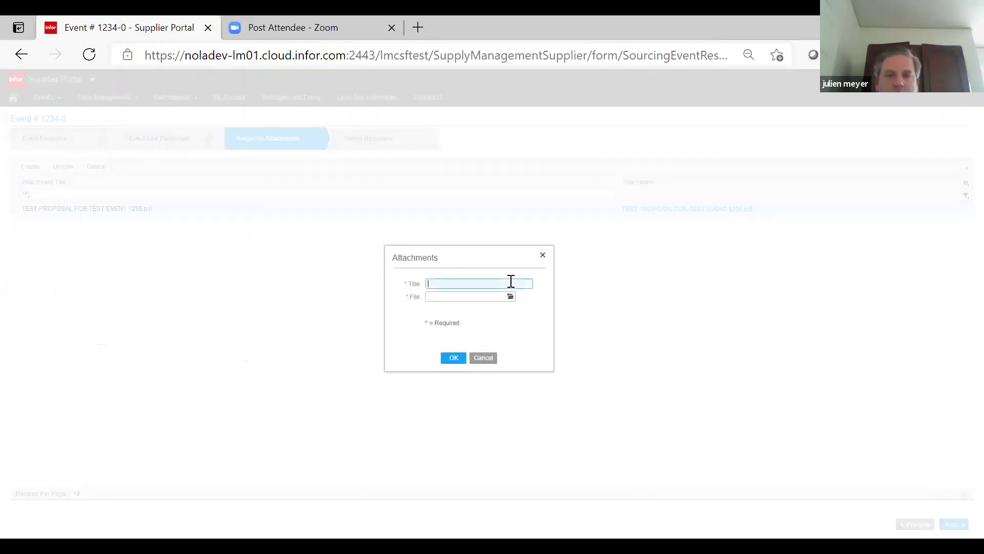
pyautogui.write('UPDATED PR')
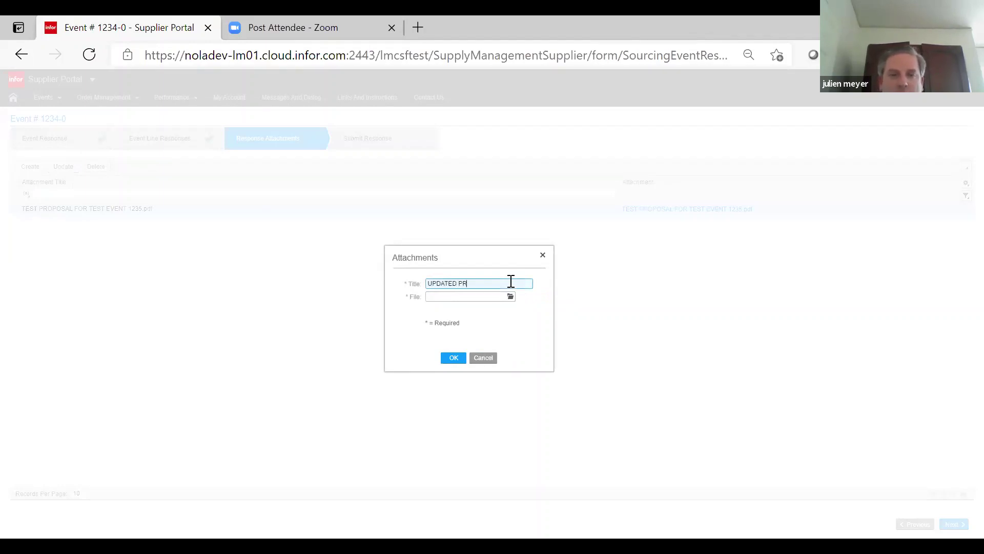
pyautogui.write('OPOSAL')
pyautogui.click(511, 297)
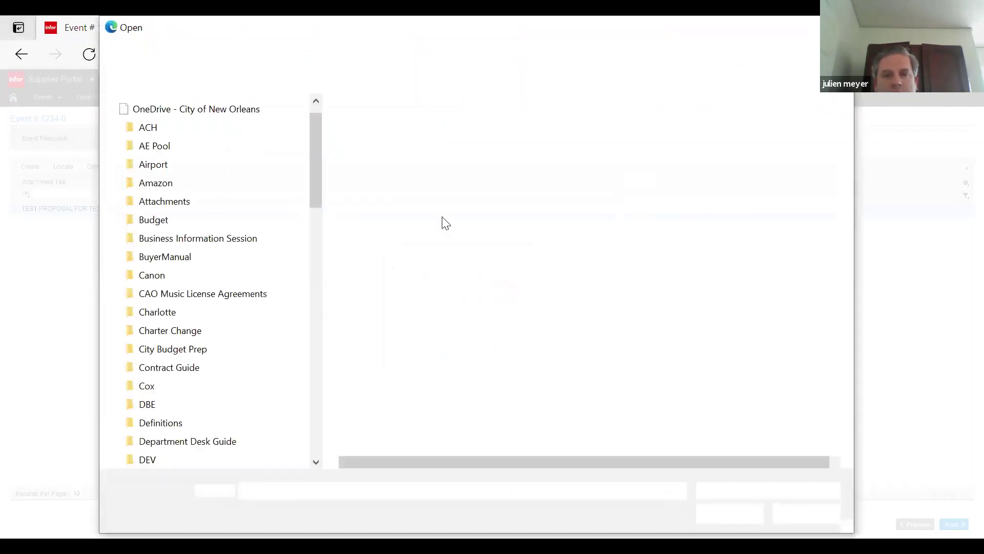
pyautogui.click(434, 161)
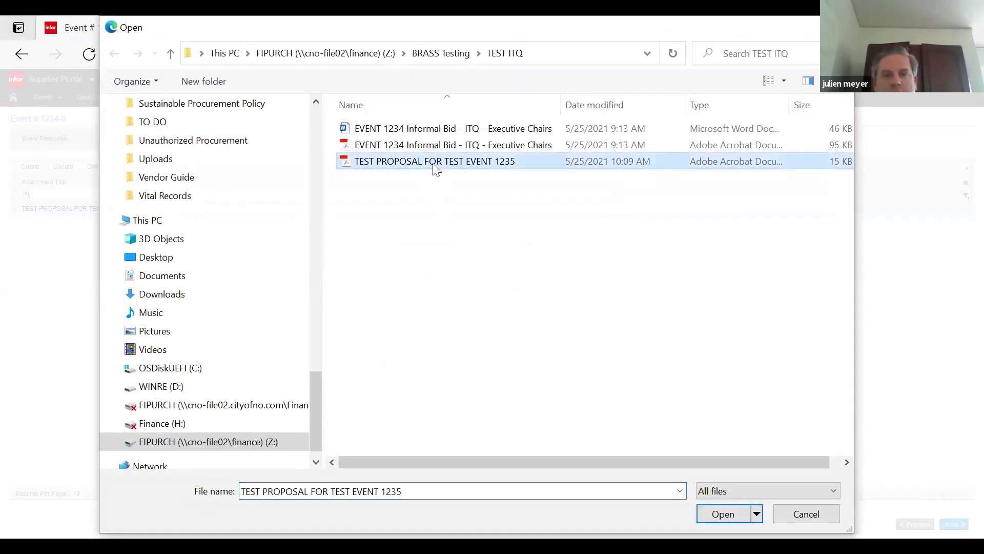
pyautogui.click(716, 514)
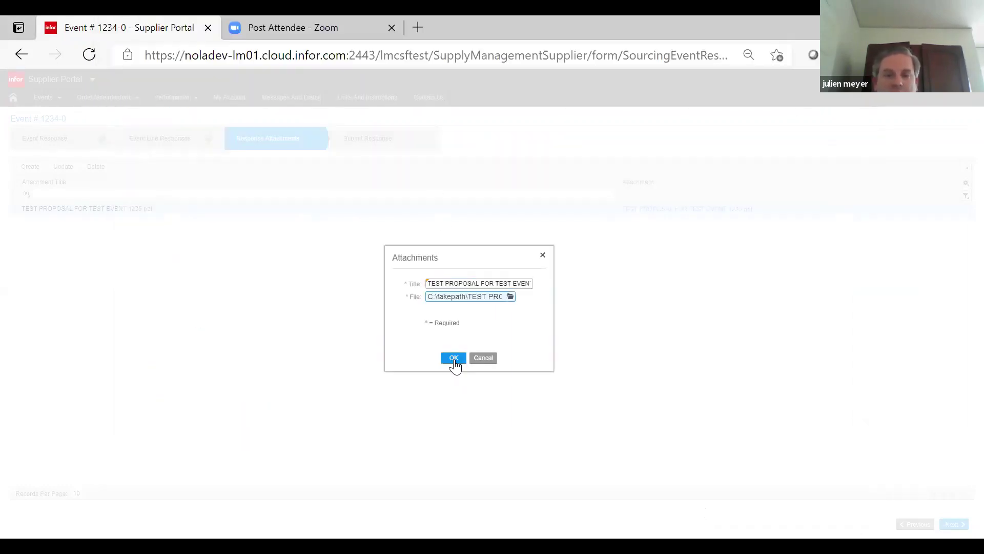
pyautogui.click(454, 360)
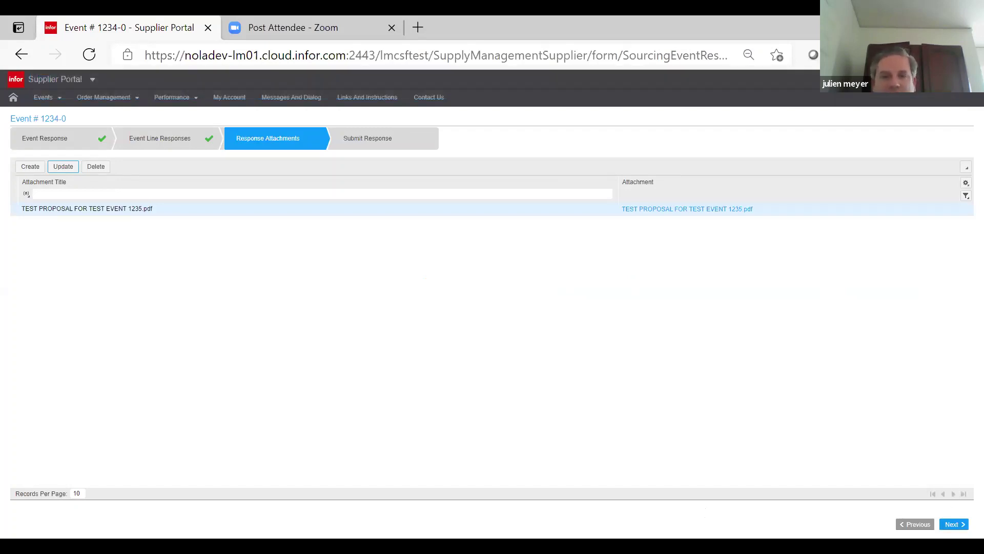
# - Resubmit the revised 1234-0 response and go to Events > My Responses
pyautogui.click(953, 523)
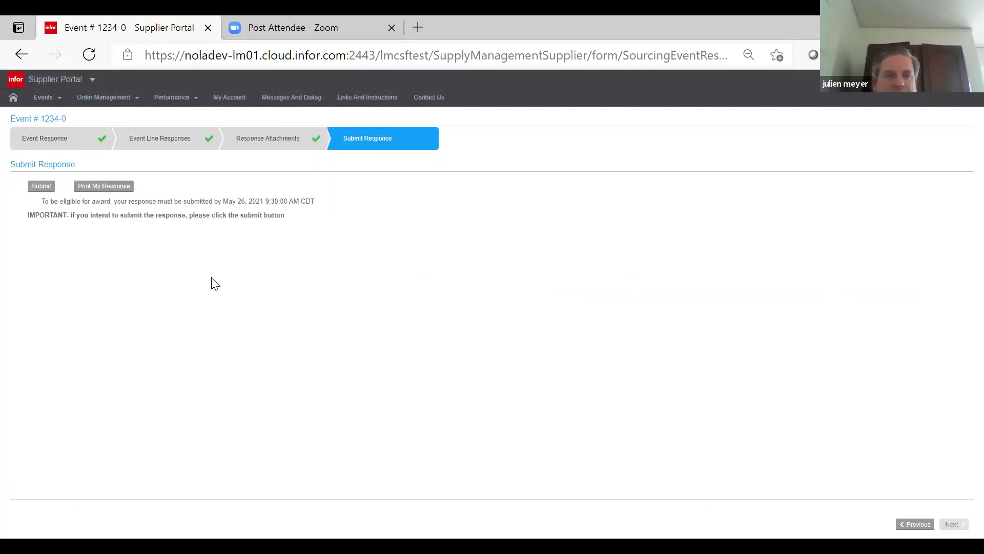
pyautogui.click(43, 186)
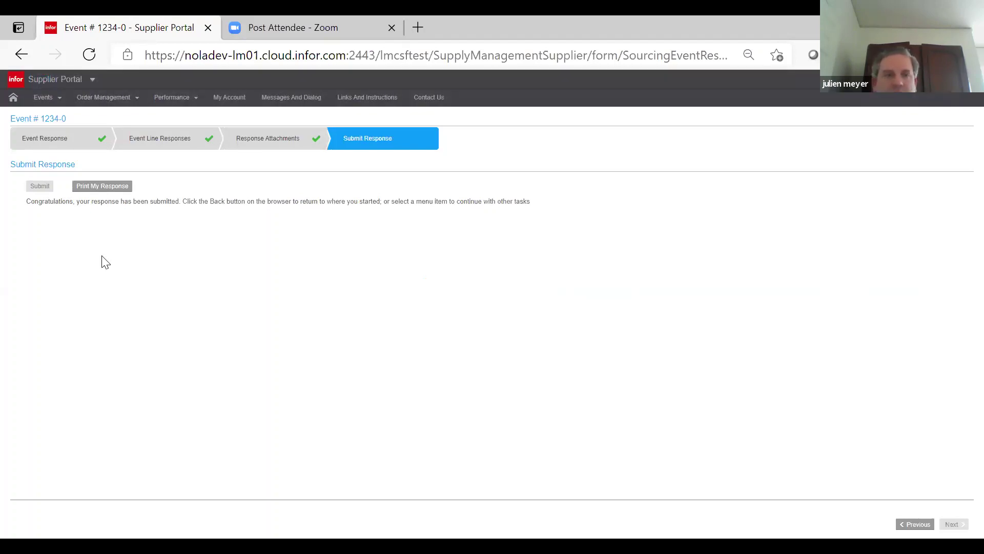
pyautogui.click(46, 97)
pyautogui.click(46, 169)
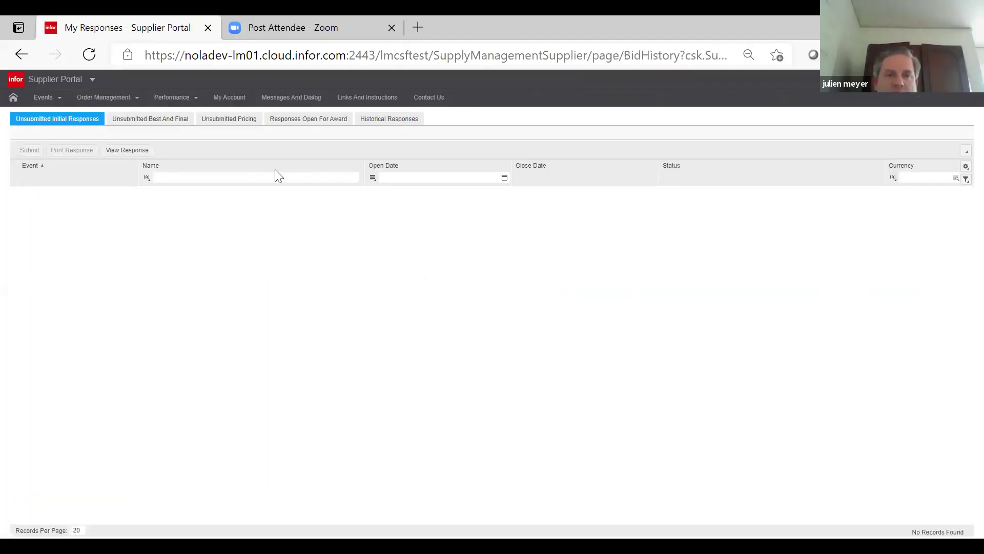
# - View Responses Open For Award showing event 1234, then return to the presentation's slide 37
pyautogui.click(297, 123)
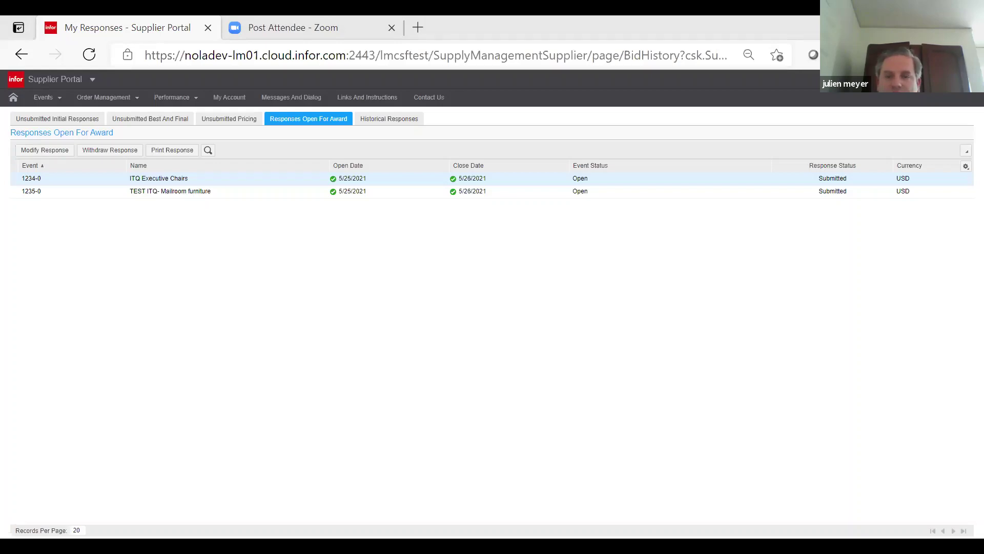
pyautogui.hotkey('alt', 'Tab')
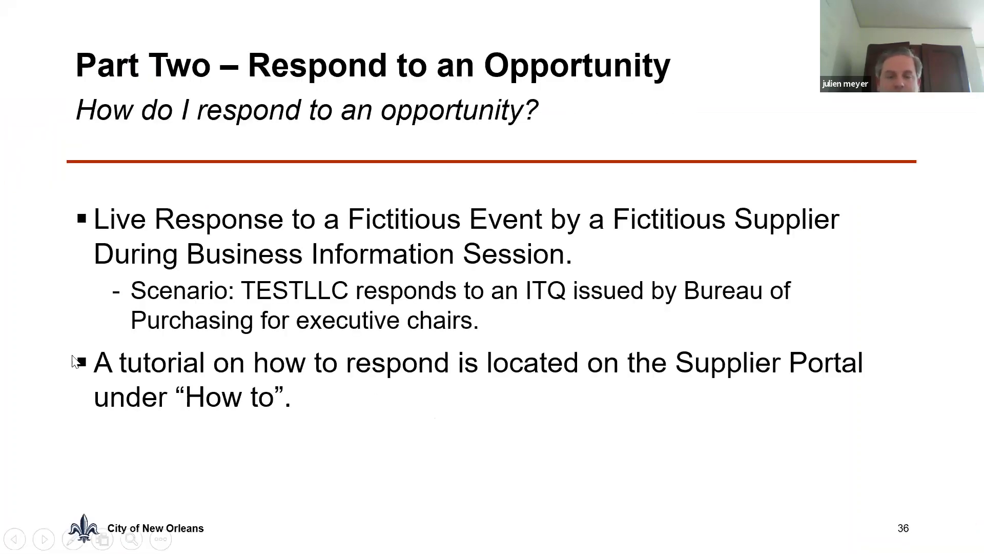
pyautogui.press('Right')
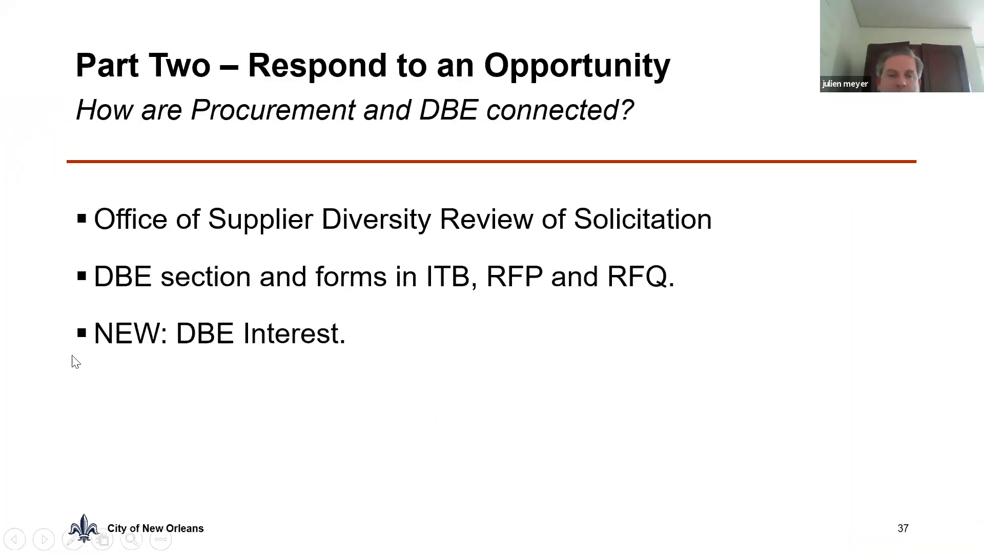